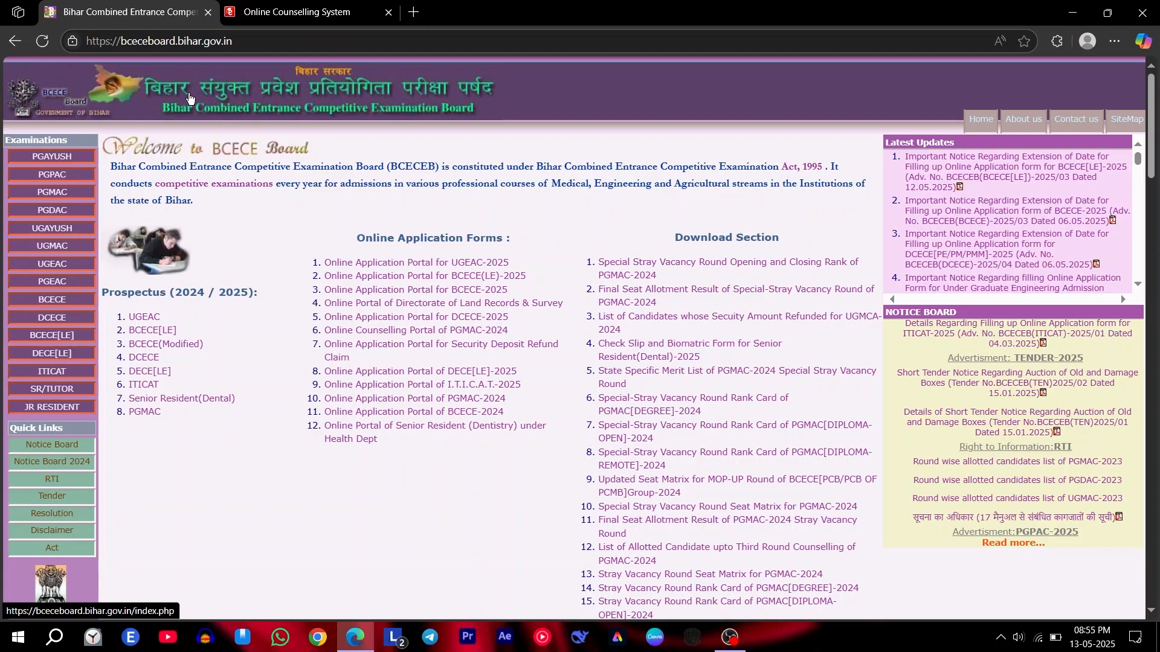
- Start a new registration on the UGEAC-2025 application portal and open the prospectus from its instructions page
left_click(181, 42)
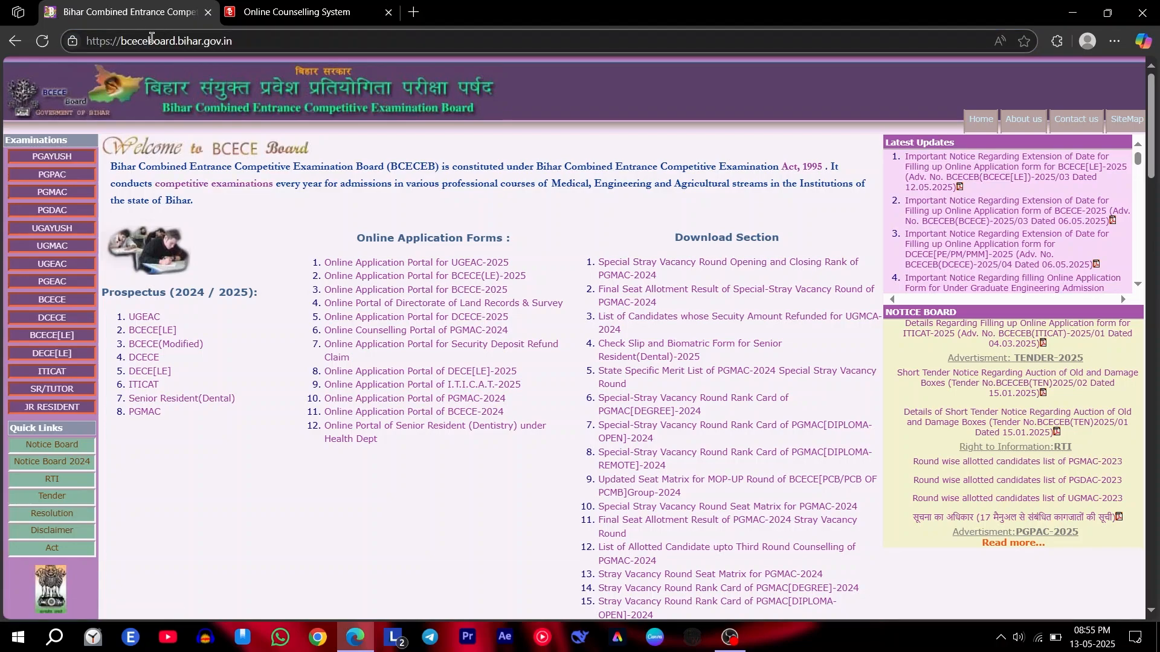
double_click(152, 41)
left_click(250, 216)
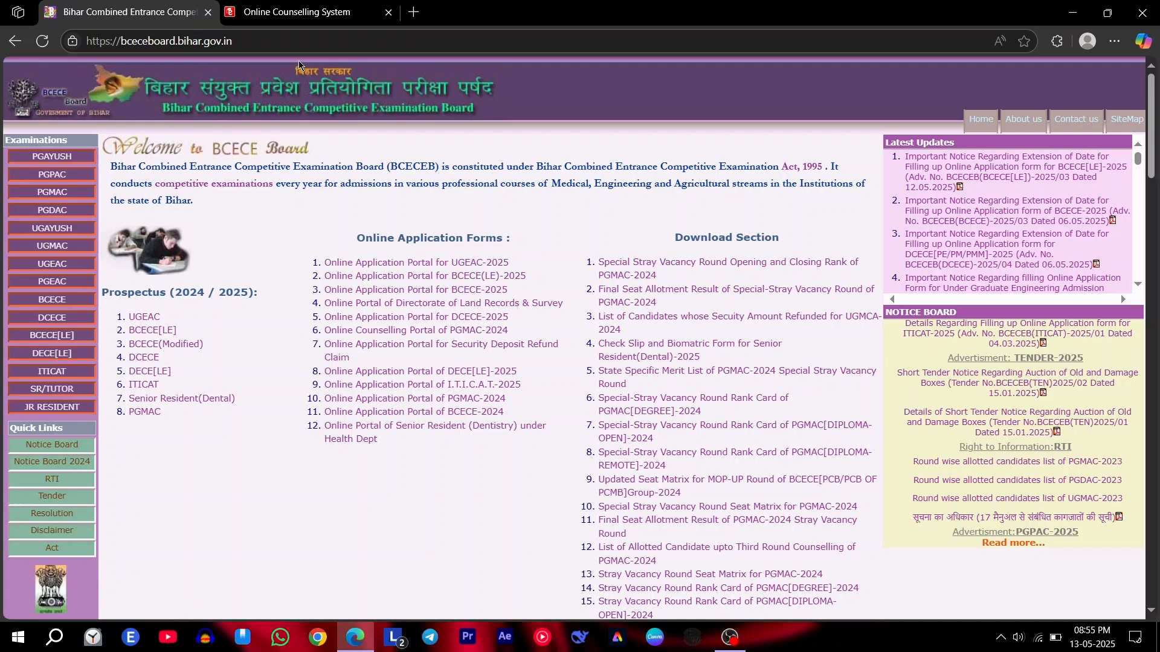
left_click(301, 23)
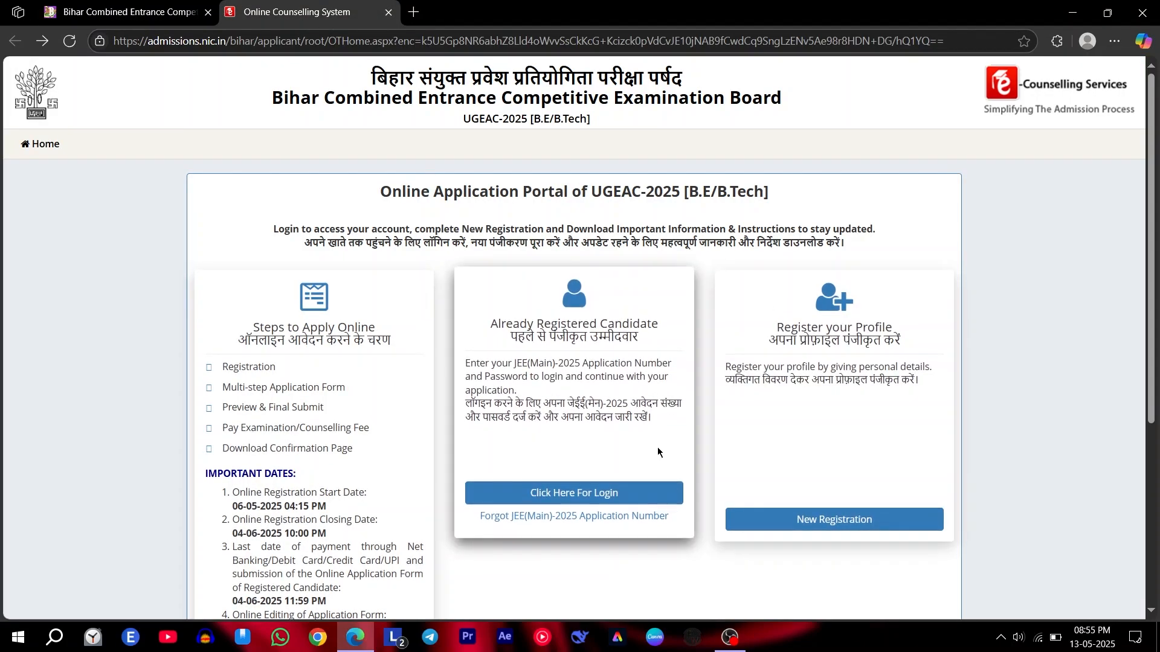
left_click(825, 524)
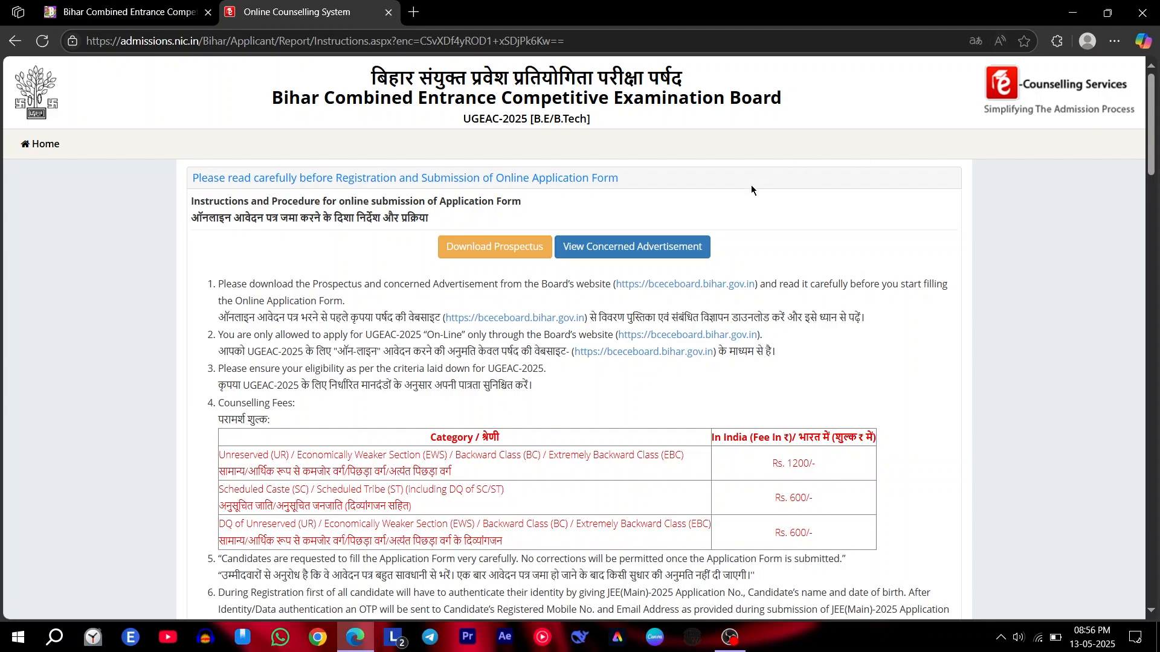
left_click(519, 251)
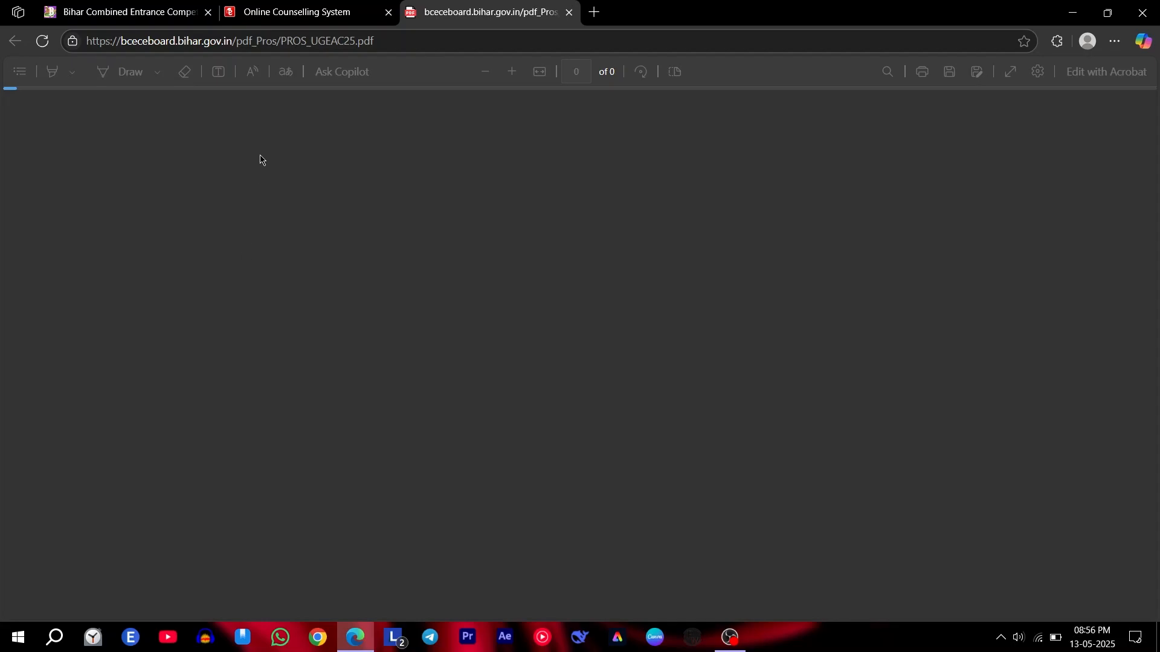
left_click(324, 13)
- Review the counselling fees and application procedure in the instructions, and agree to the declaration
scroll(570, 511, "down", 4)
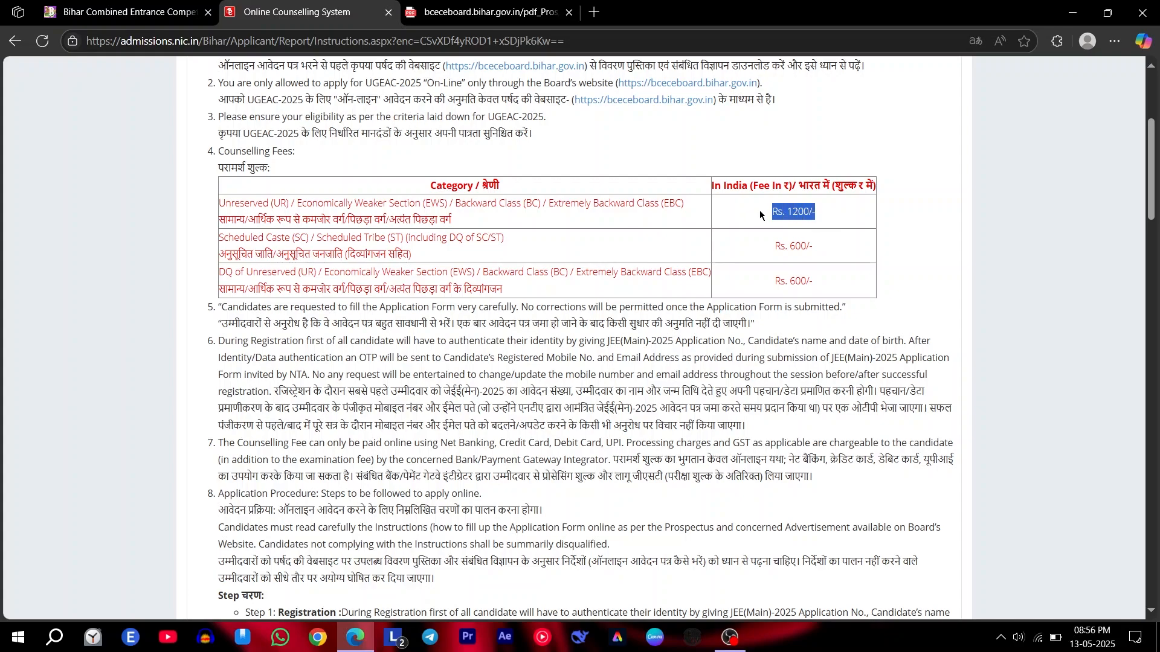
left_click(257, 237)
scroll(671, 305, "down", 2)
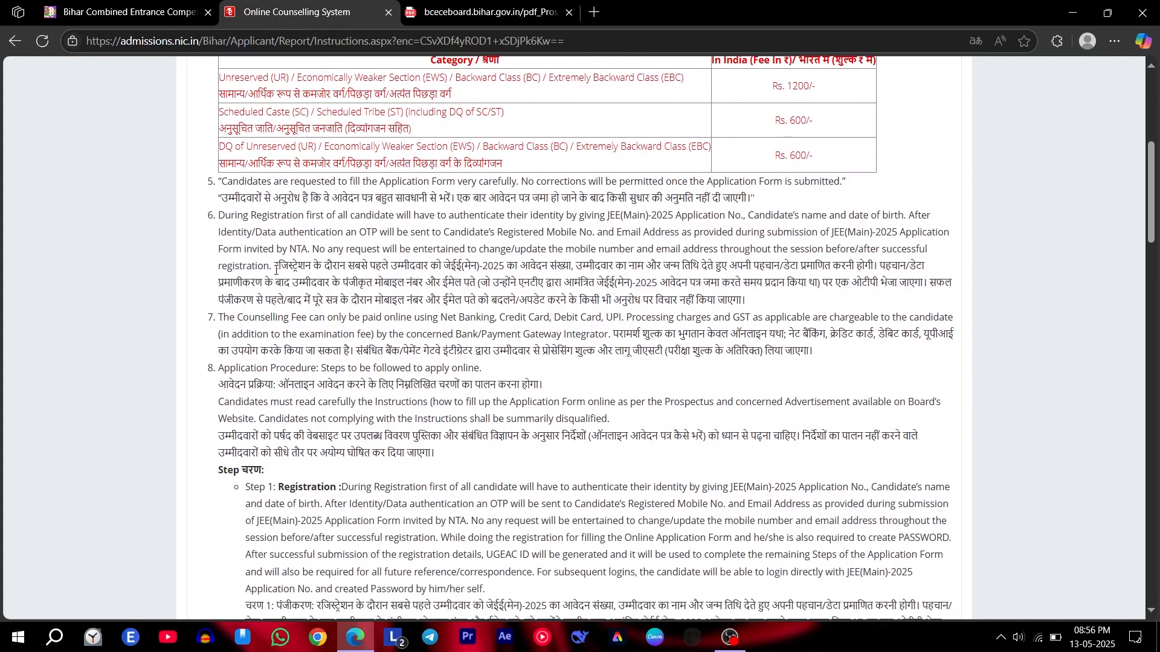
scroll(356, 411, "down", 4)
scroll(356, 411, "down", 15)
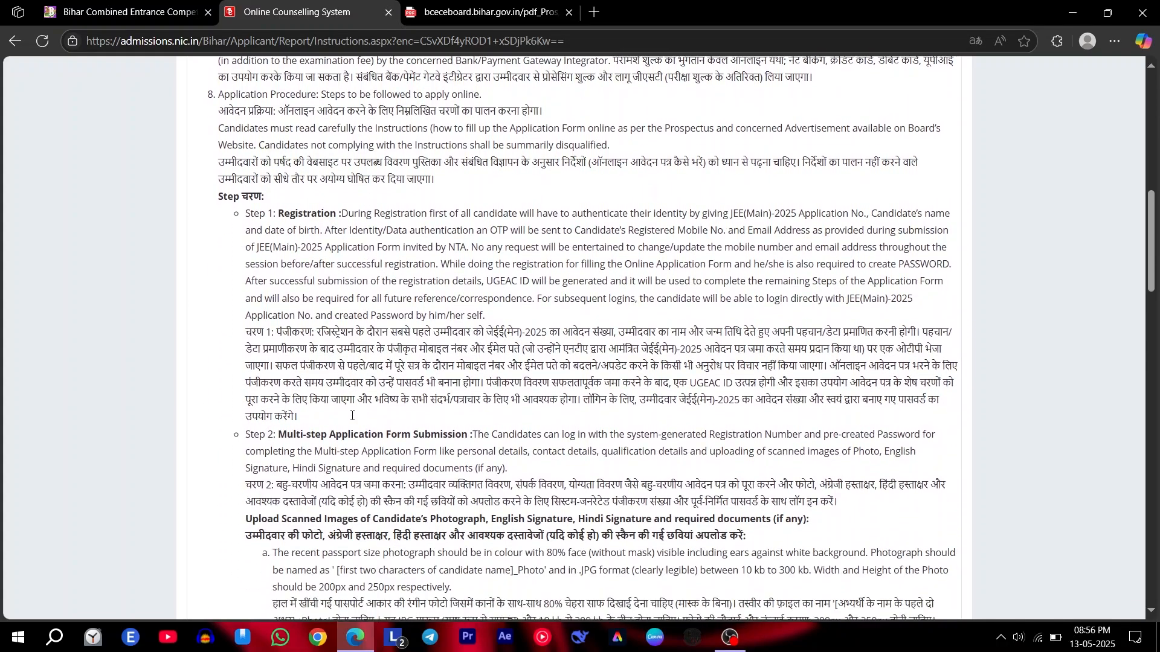
scroll(373, 384, "down", 12)
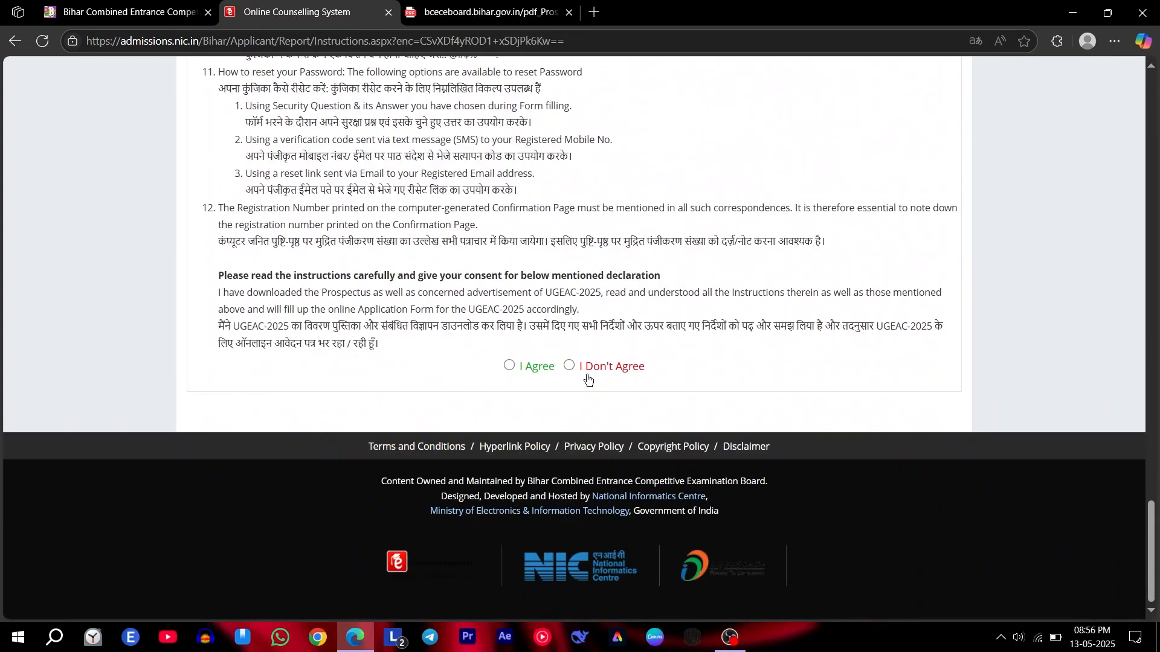
left_click(509, 367)
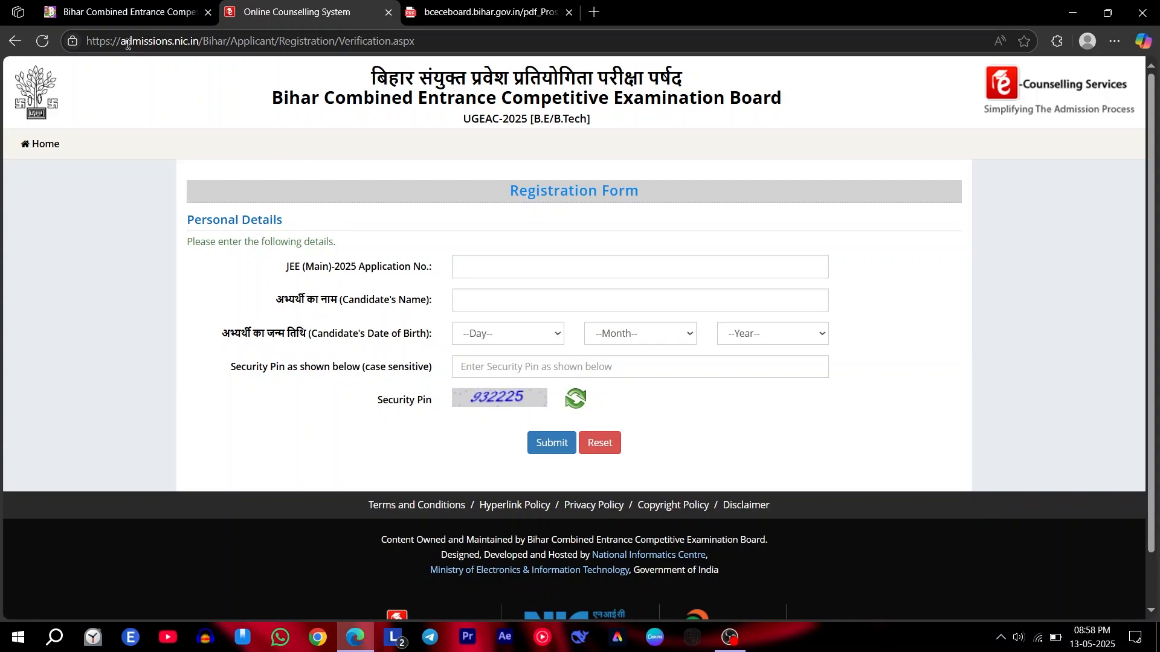
- Reopen the UGEAC-2025 application portal from the BCECE Board homepage and go to the login for already registered candidates
left_click(129, 15)
left_click(327, 18)
left_click(129, 12)
left_click(438, 264)
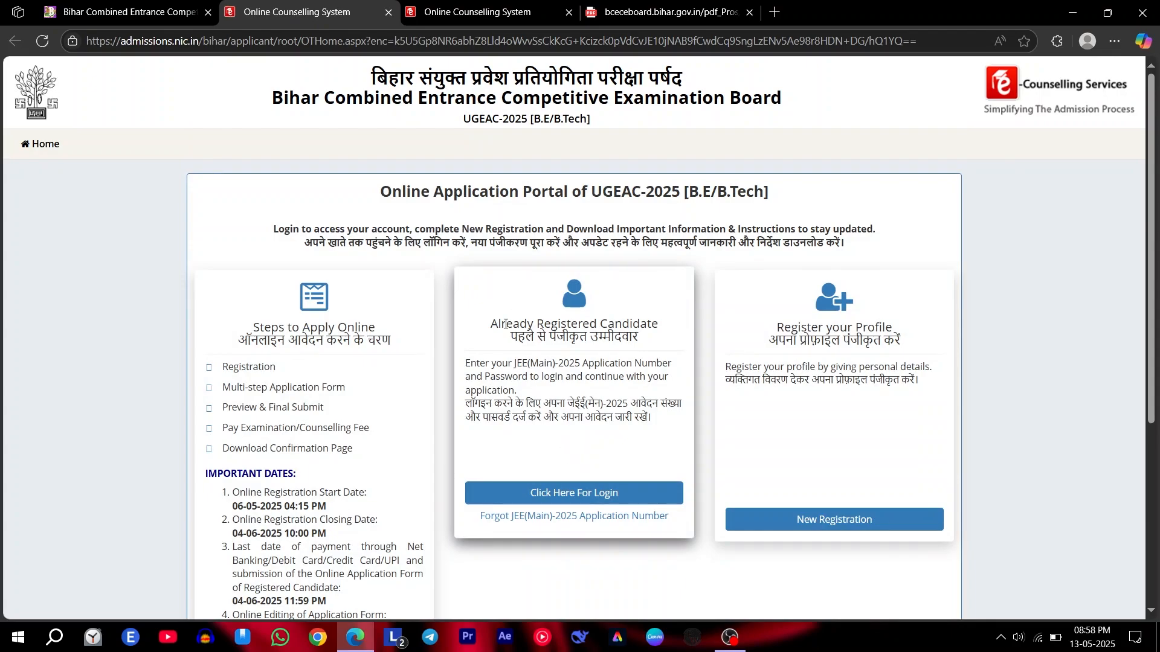
left_click(575, 489)
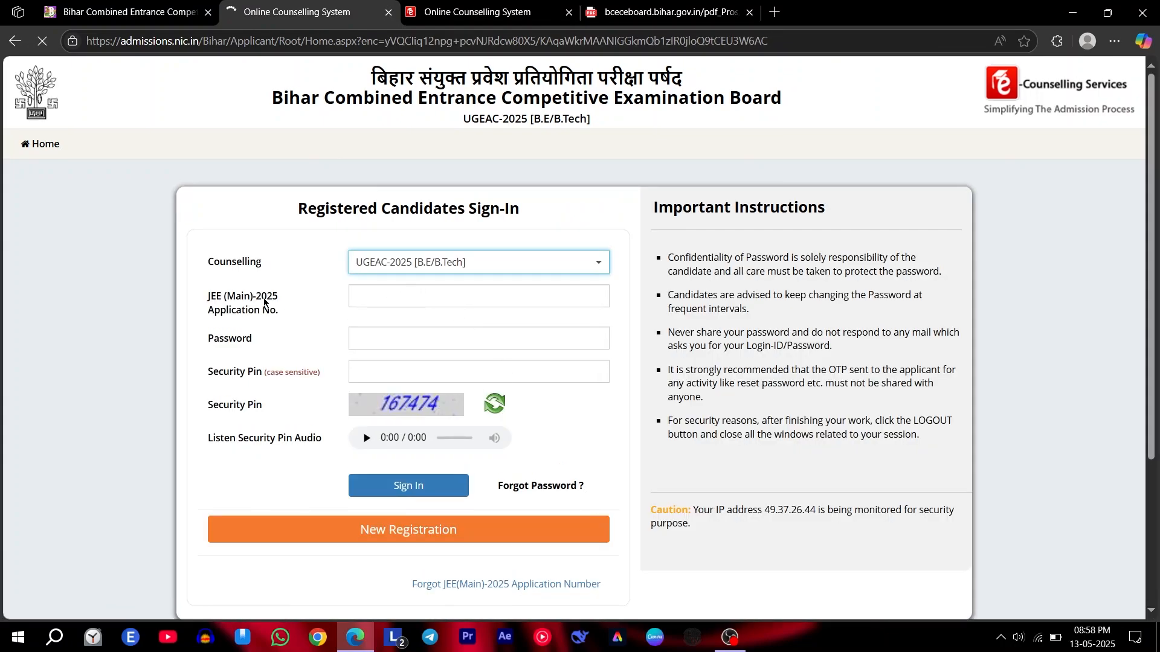
- Sign in with the candidate's JEE (Main)-2025 application number, account password and the displayed security pin
triple_click(264, 302)
double_click(242, 340)
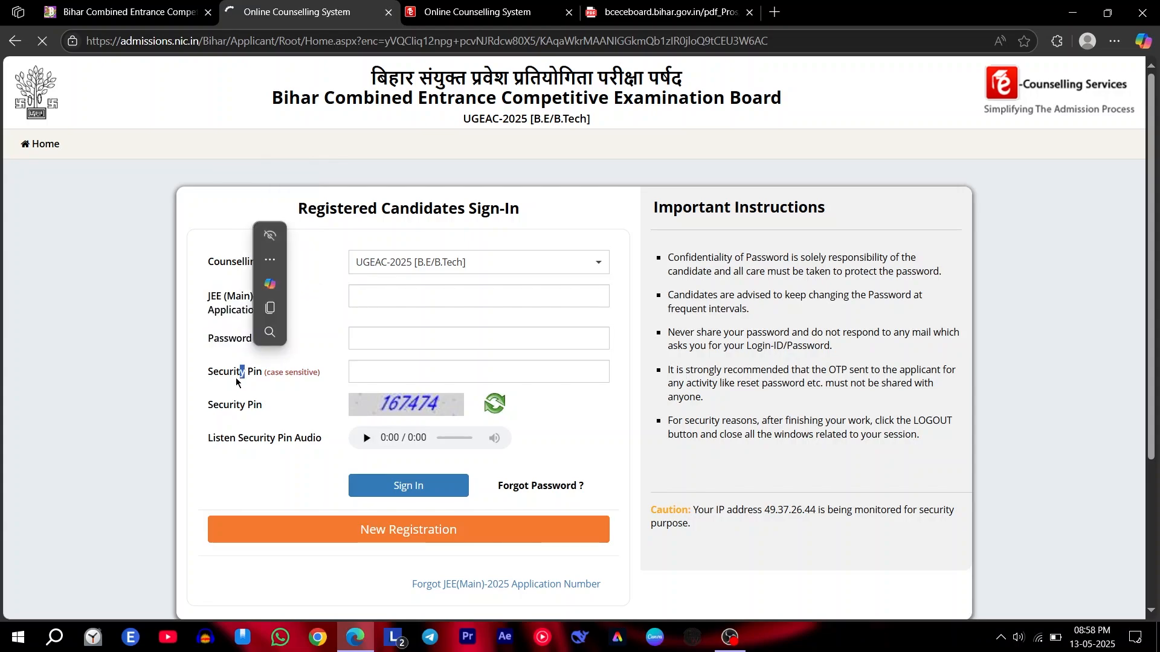
triple_click(234, 371)
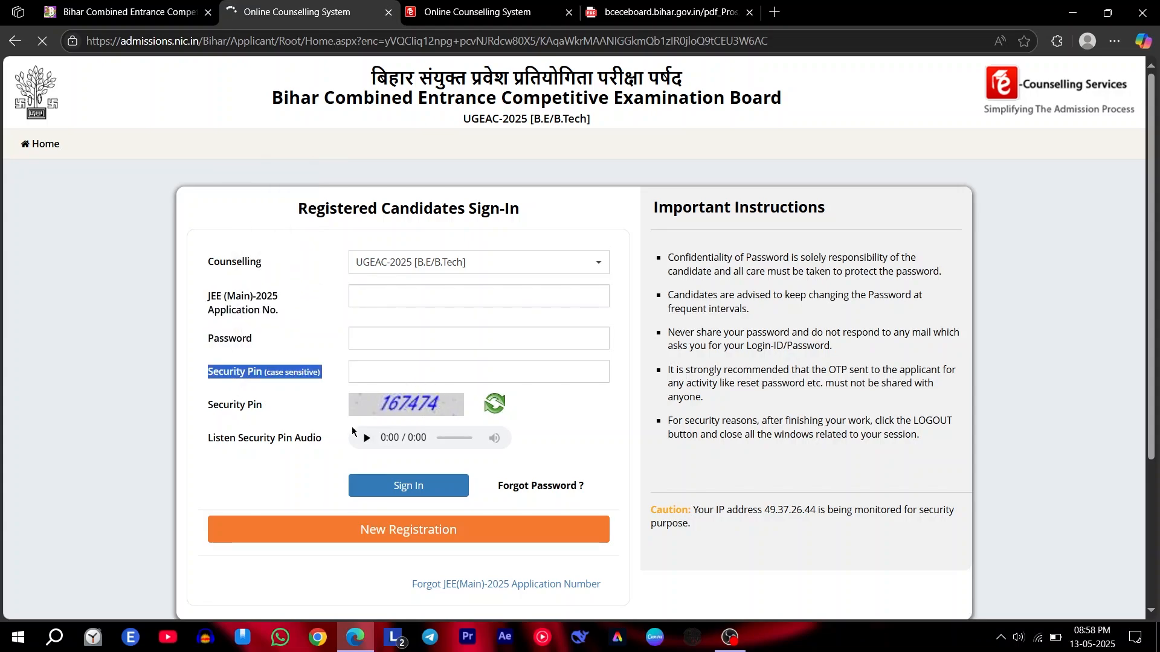
left_click(256, 412)
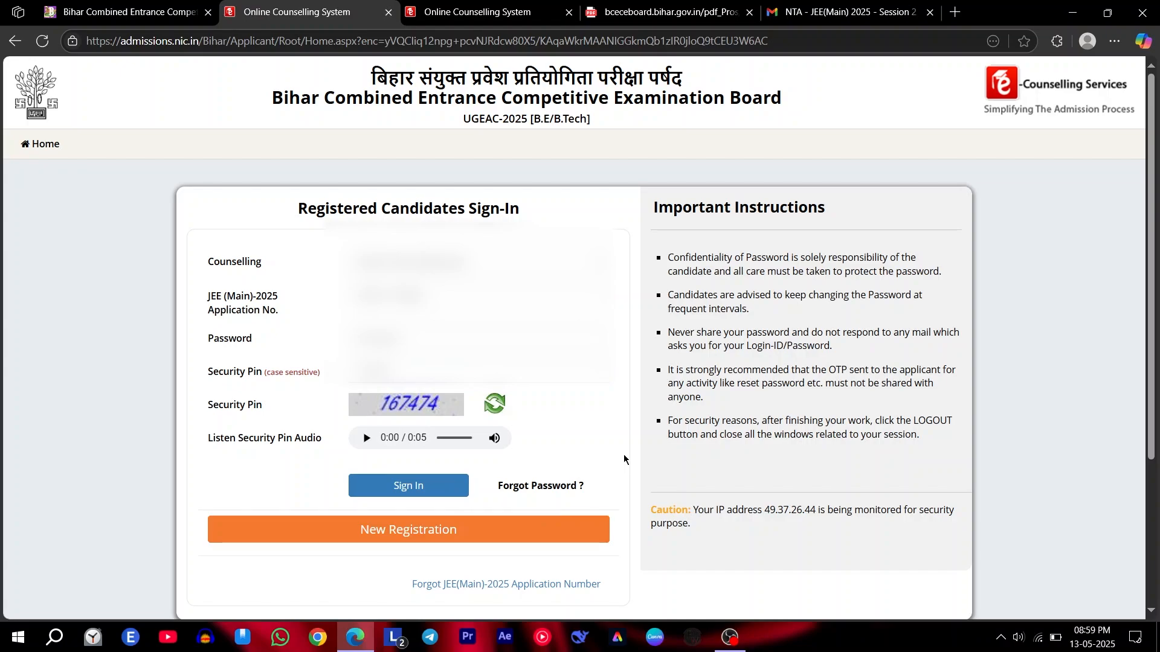
left_click(406, 490)
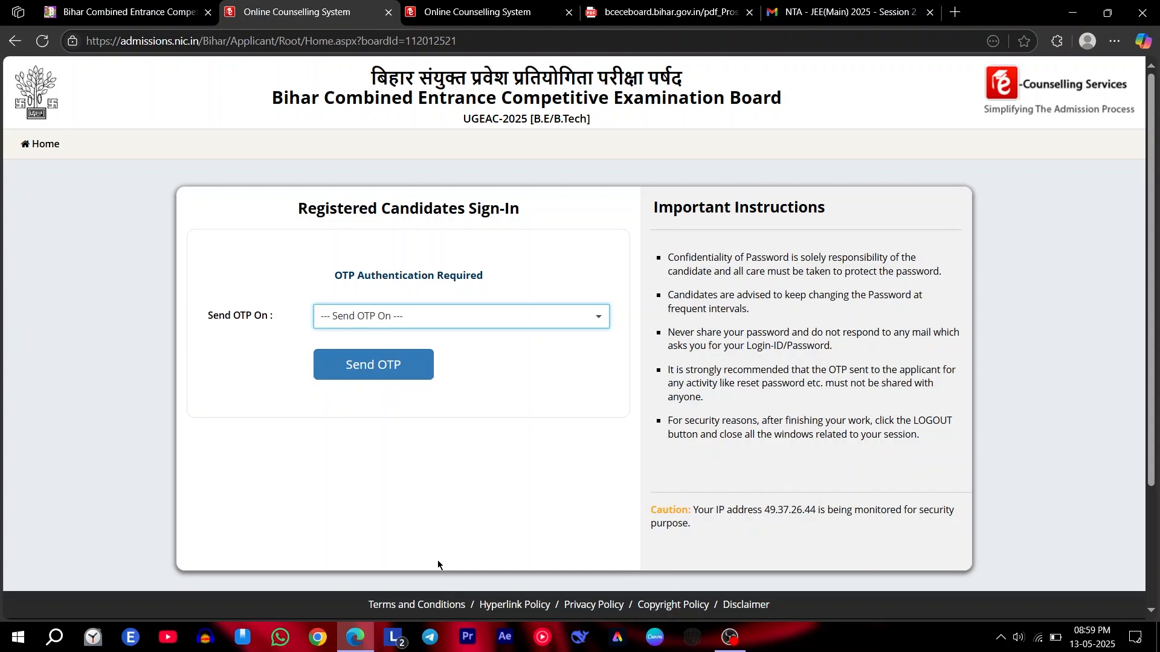
- Have the OTP sent to the registered mobile number and log in with the received OTP
left_click(392, 314)
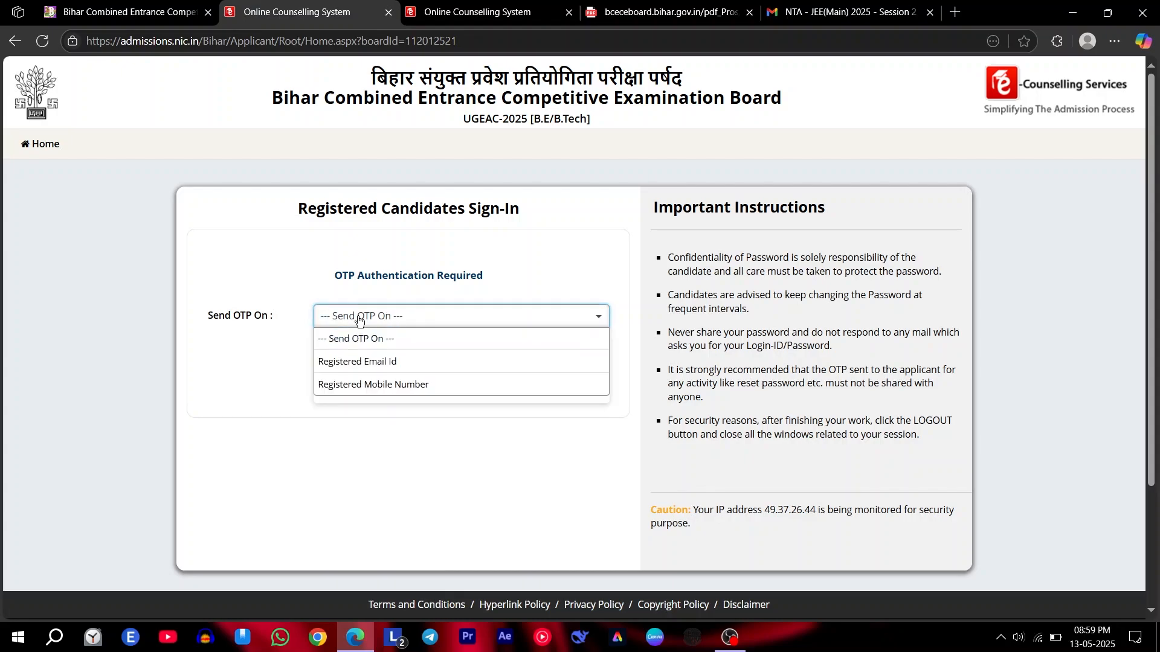
left_click(357, 384)
left_click(373, 365)
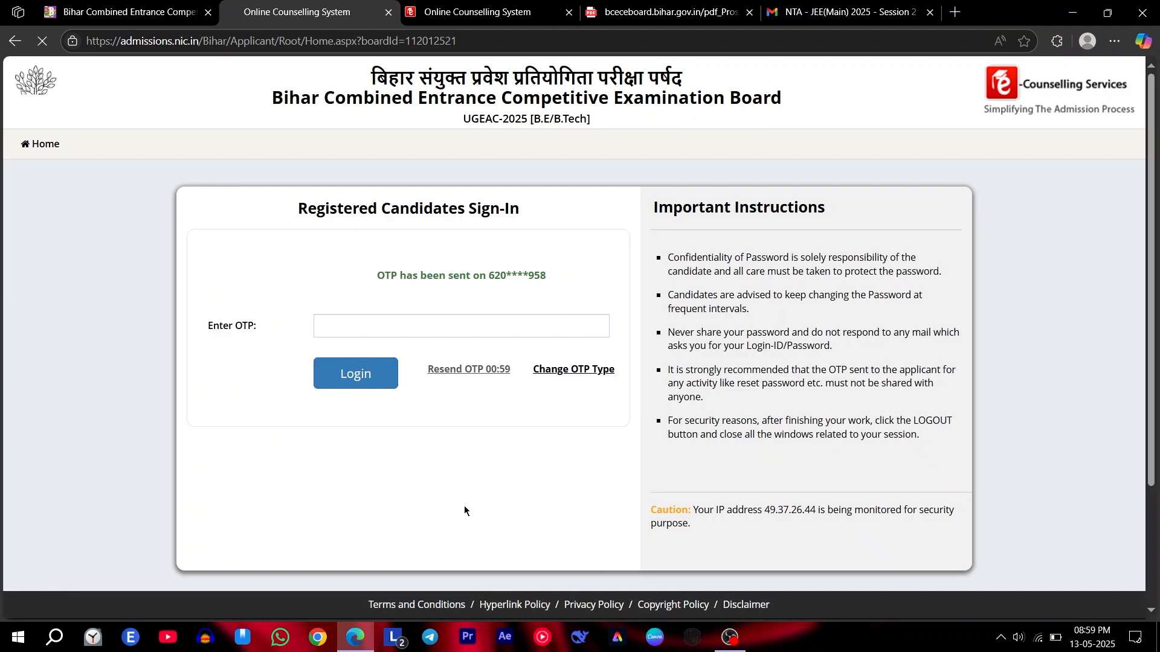
left_click(395, 329)
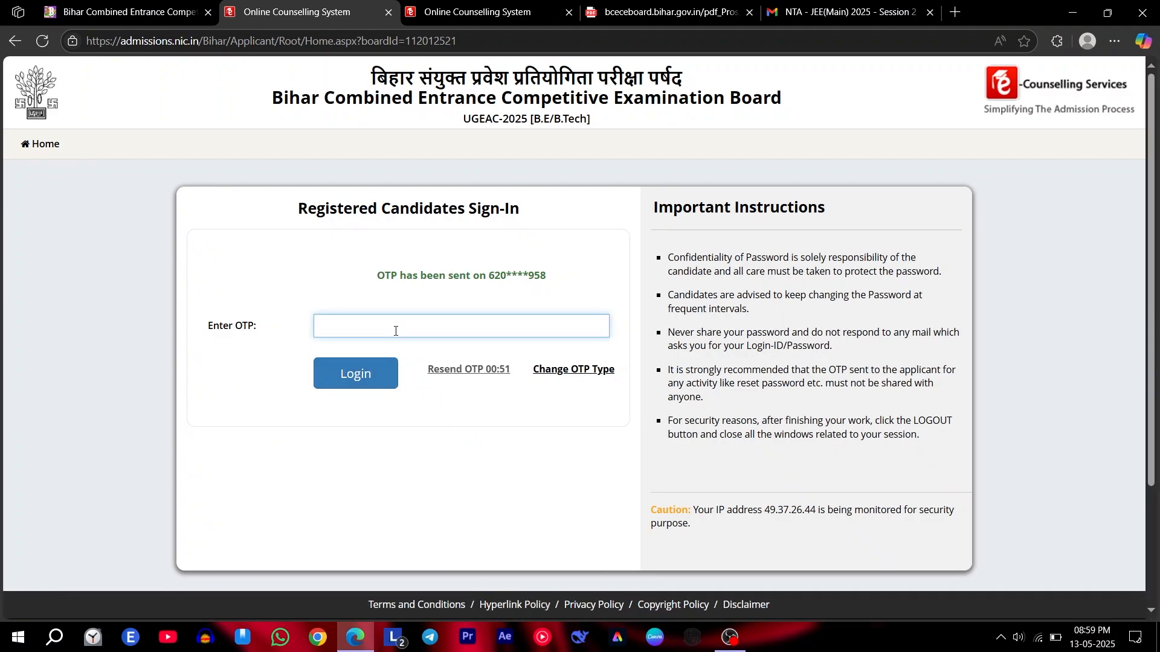
type("•")
left_click(361, 368)
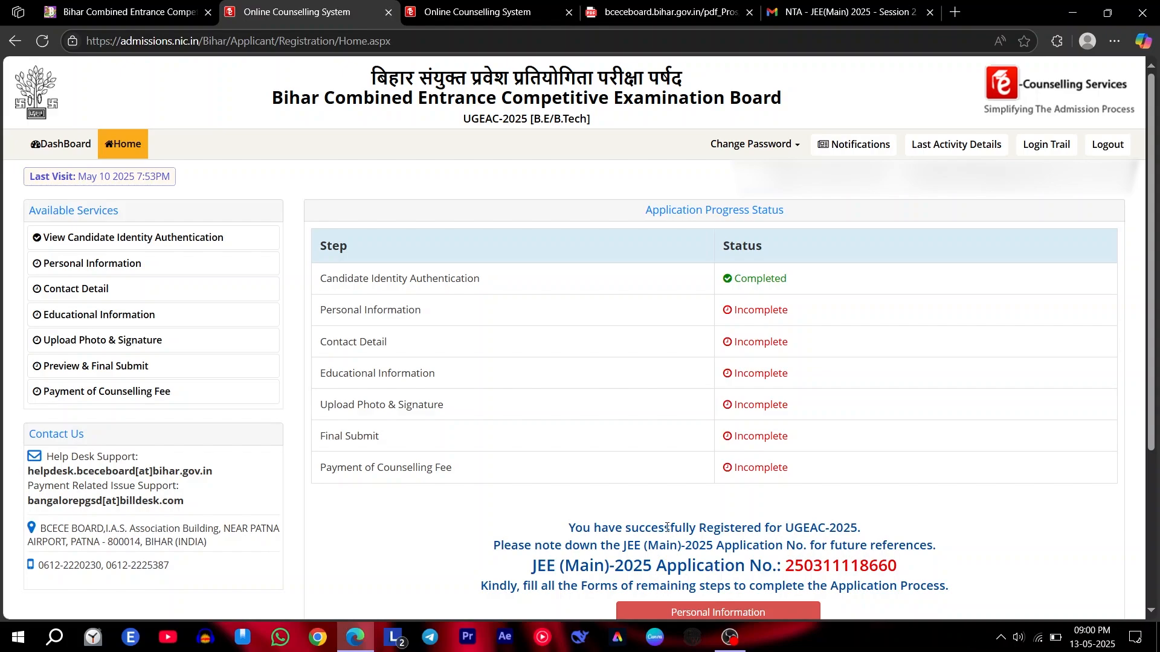
- In the Personal Information form, set permanent resident of Bihar to Yes and residential eligibility to माता / पिता बिहार के निवासी है।
scroll(652, 535, "down", 2)
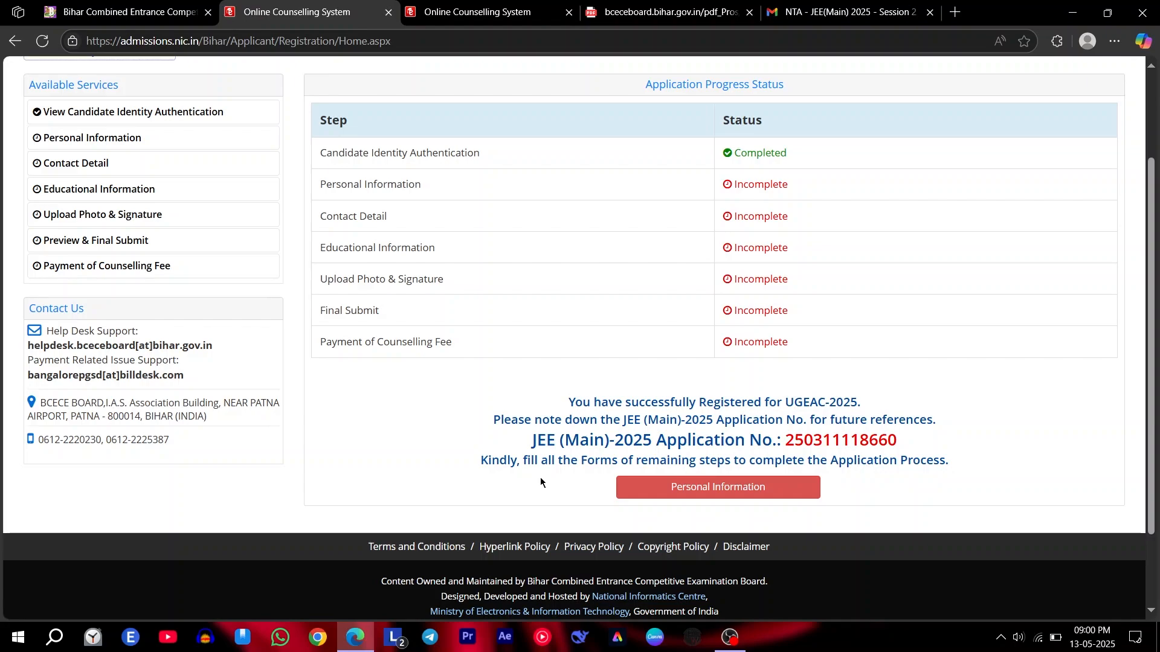
left_click(705, 498)
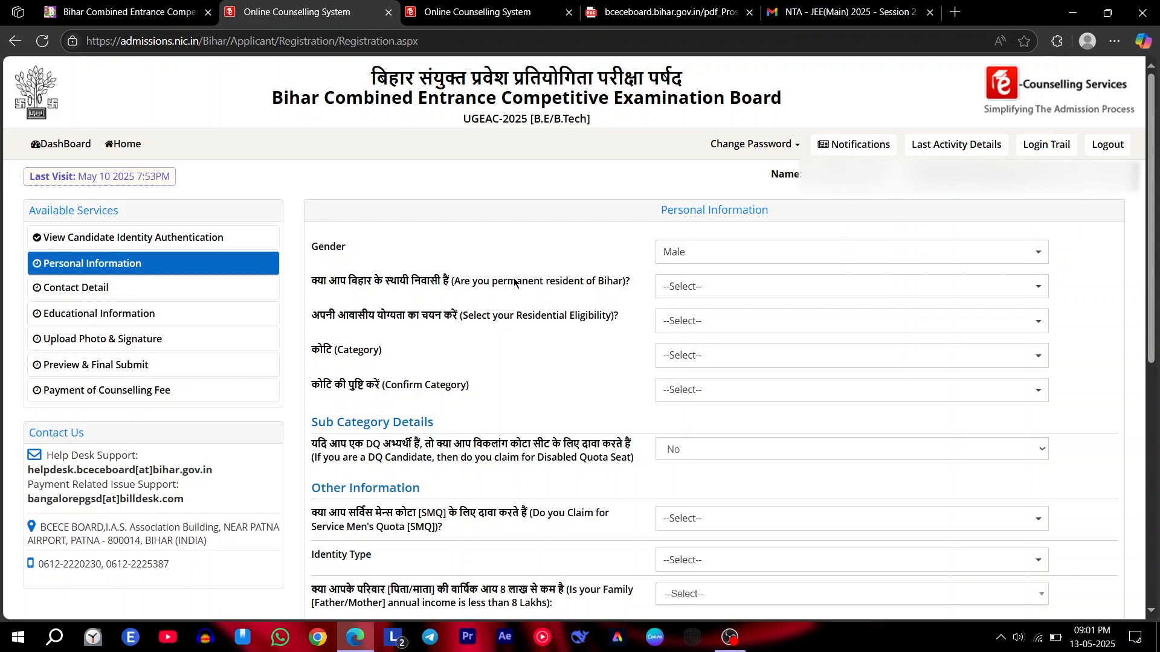
left_click(698, 294)
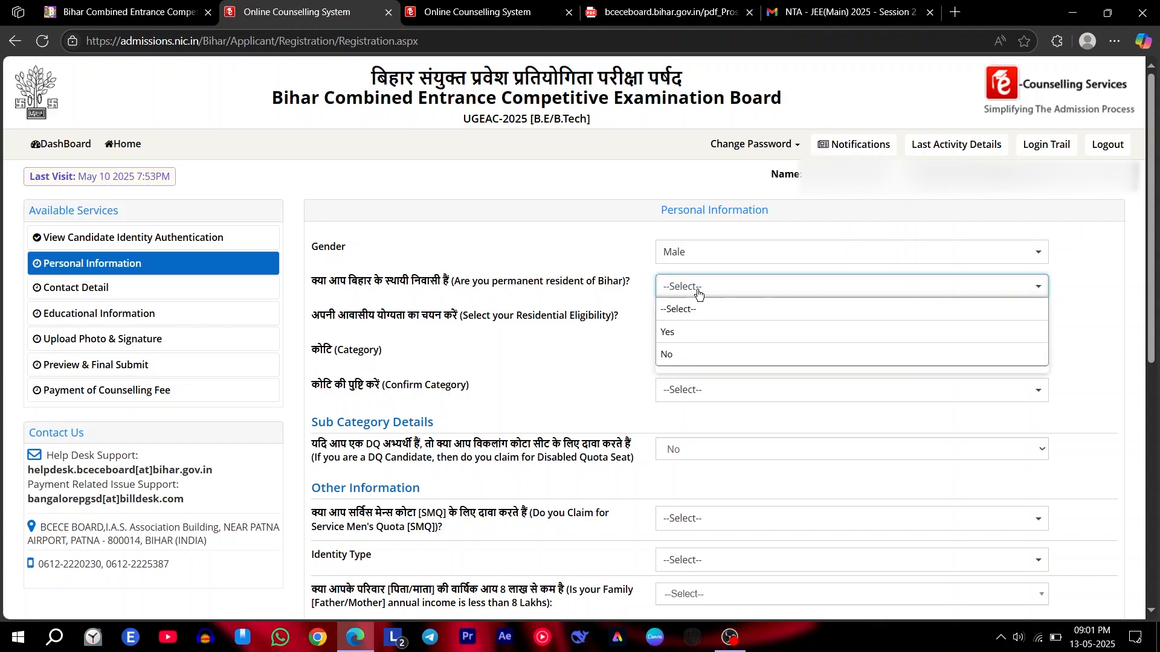
left_click(697, 333)
left_click(761, 323)
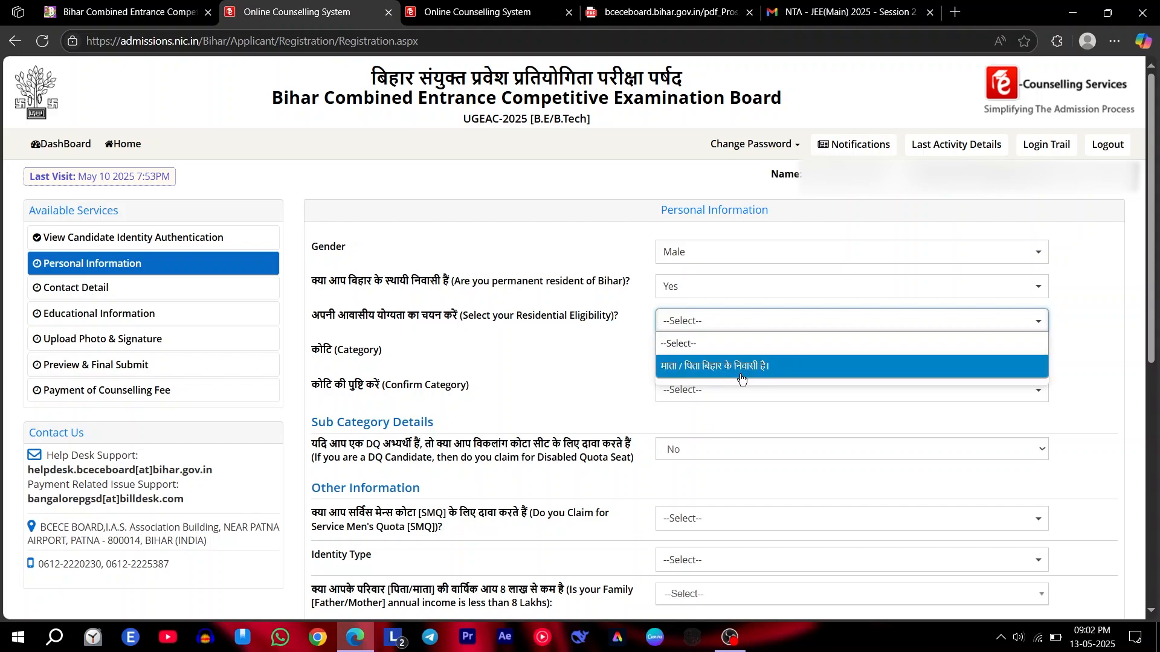
left_click(783, 367)
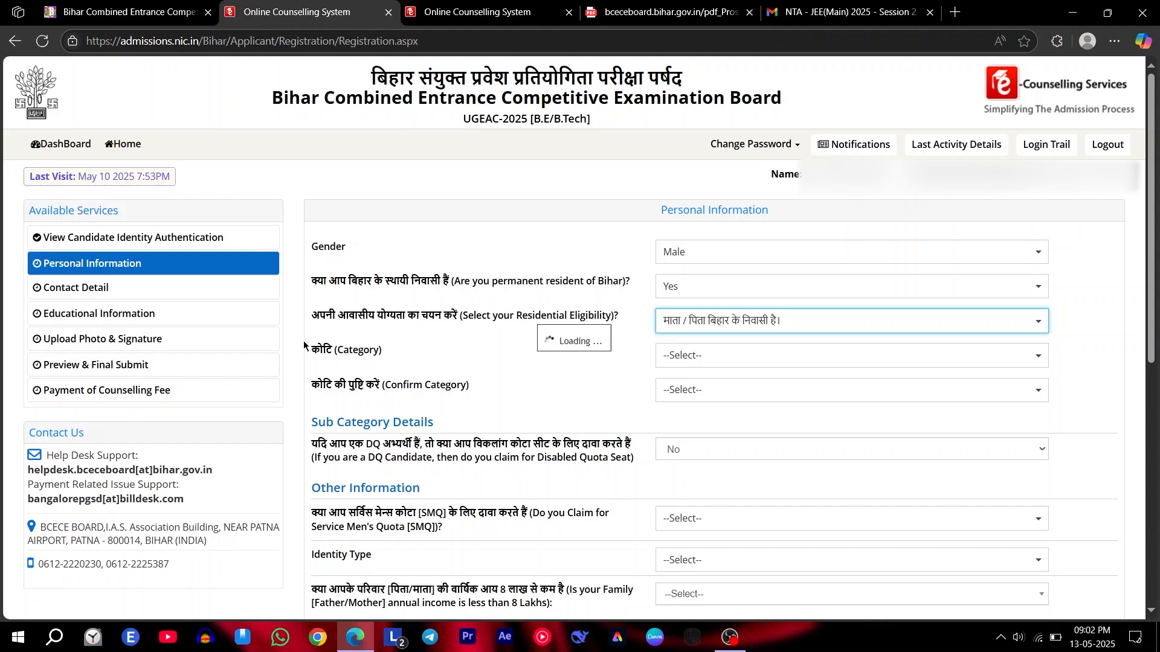
- Select and confirm the category Extremely Backward Class [EBC], and answer No to claiming a Disabled Quota seat
left_click(728, 358)
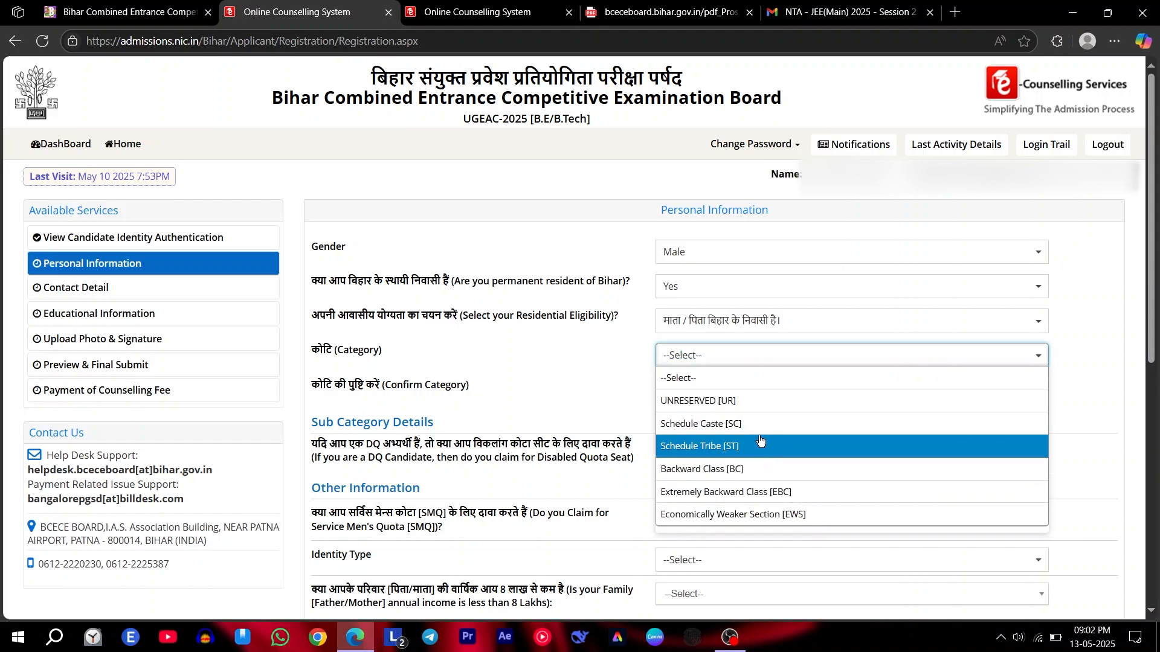
left_click(770, 490)
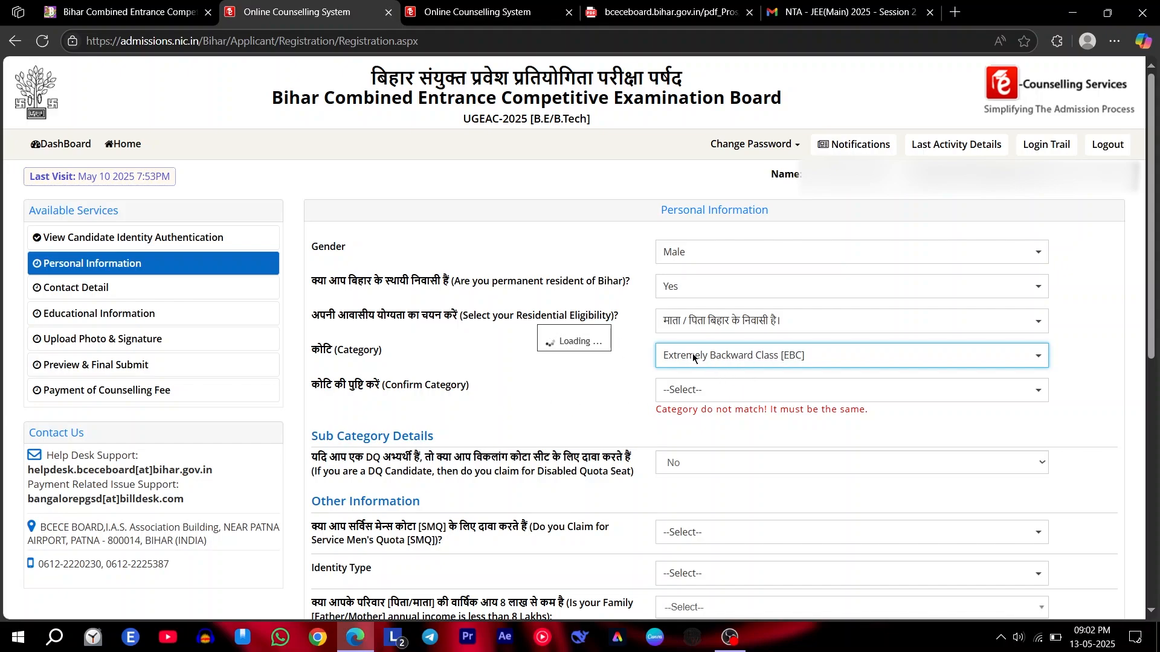
left_click(840, 389)
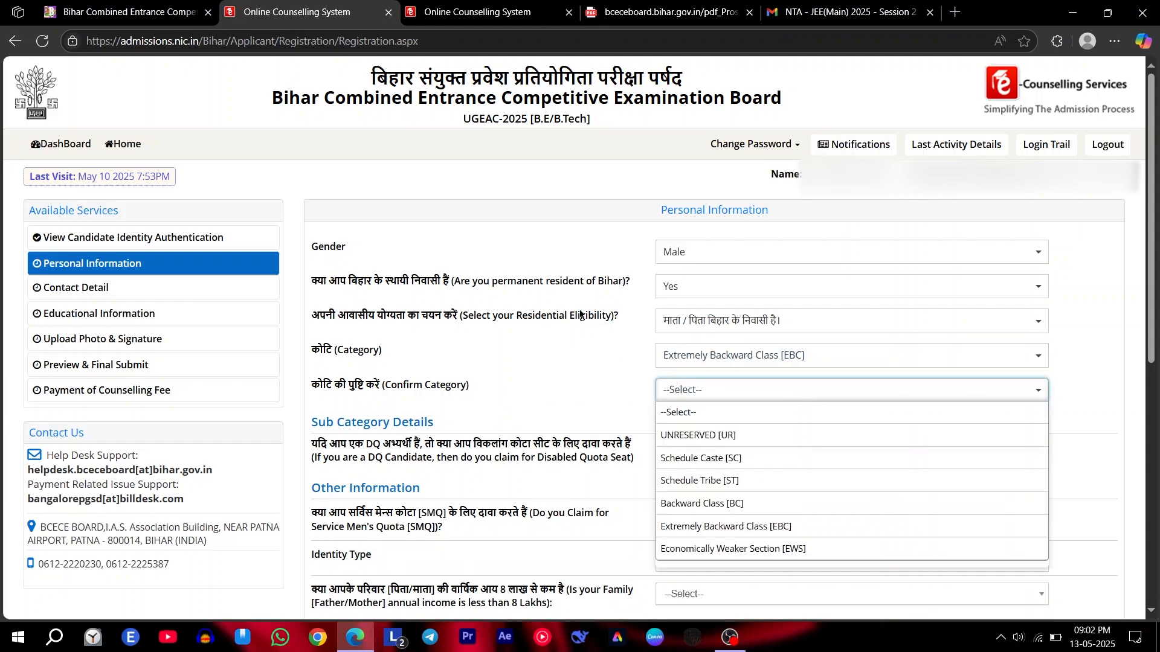
left_click(765, 529)
scroll(497, 499, "down", 2)
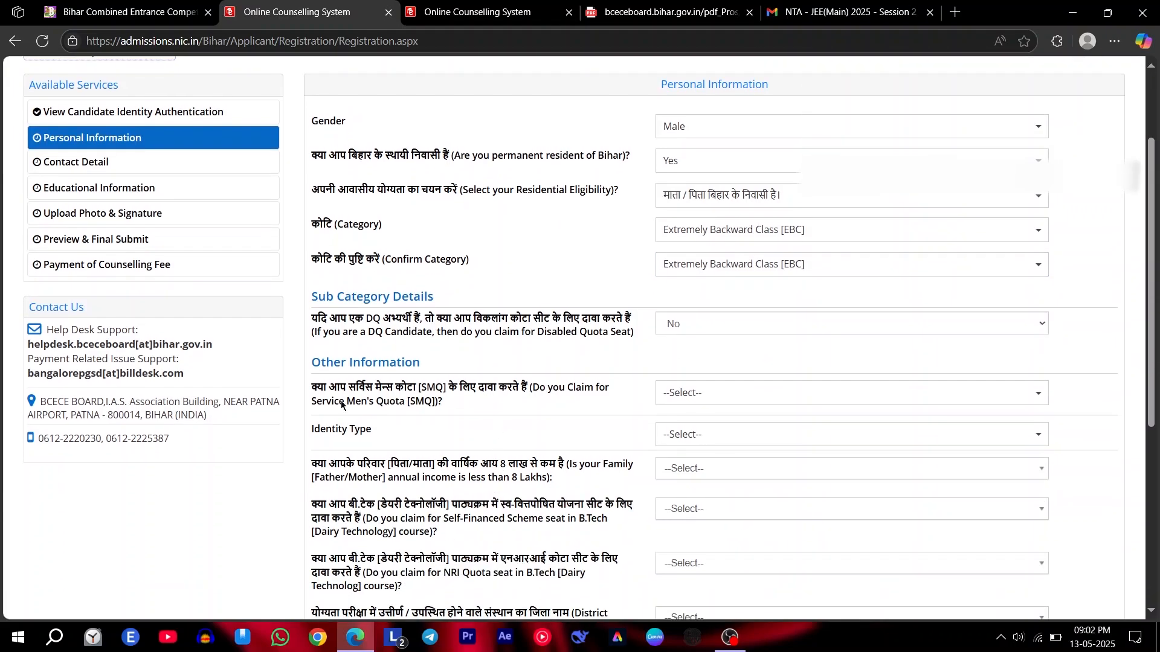
left_click(661, 331)
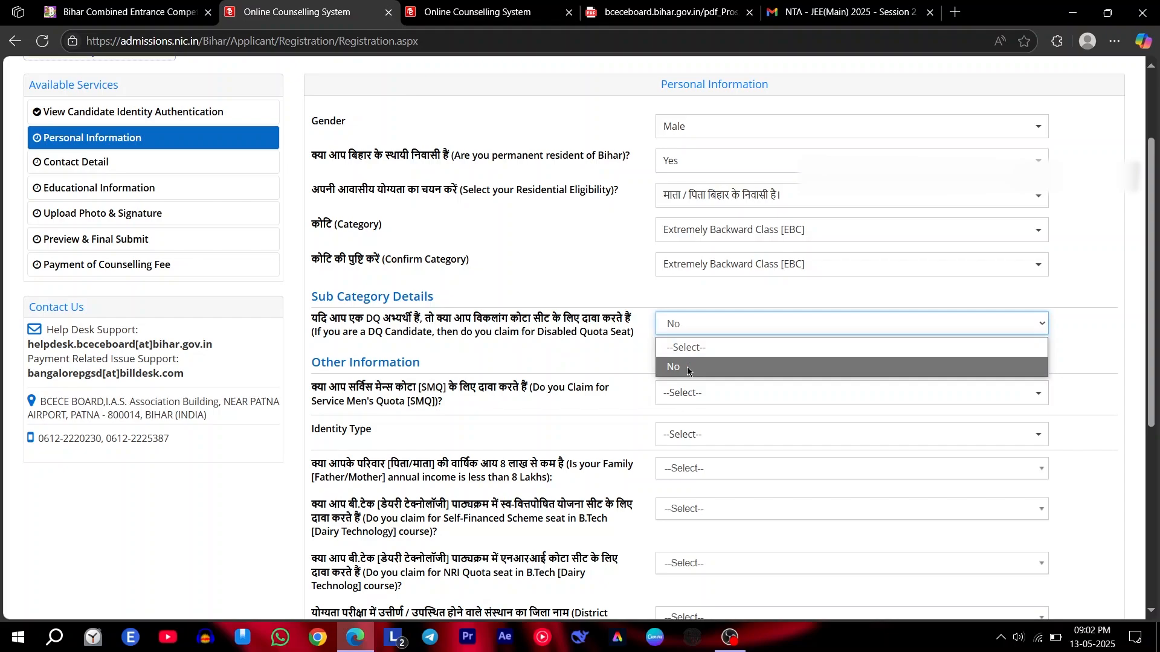
left_click(687, 368)
- Answer No to the Service Men's Quota claim and set the identity type to Class 10th Roll No. (As printed on Admit Card)
scroll(591, 343, "down", 2)
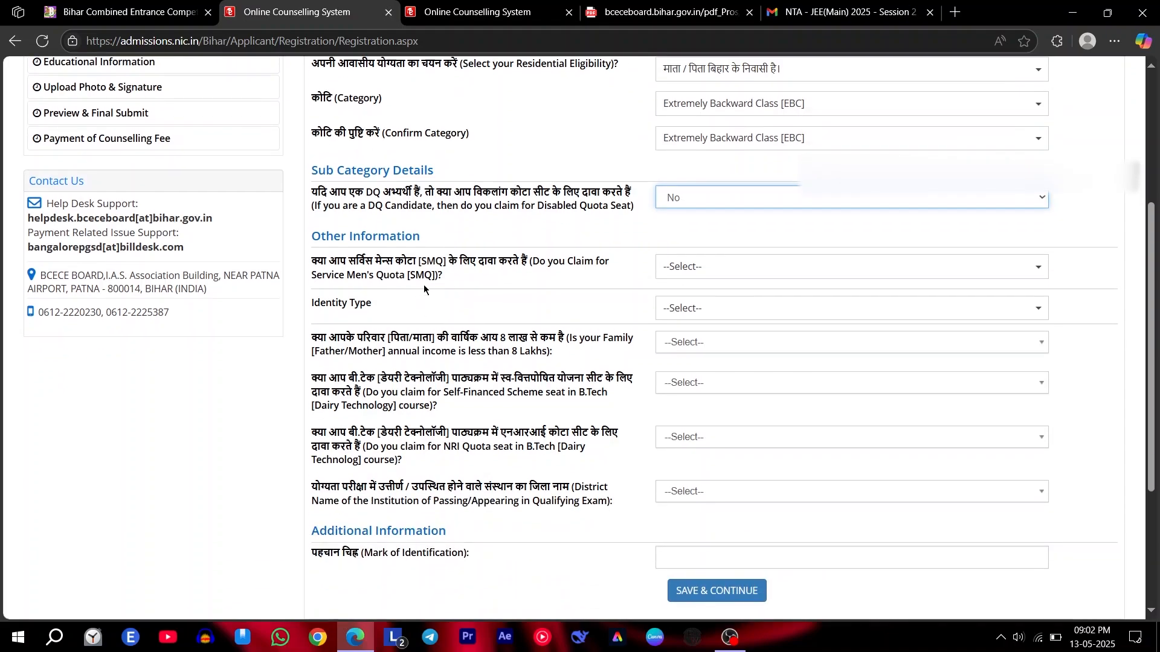
left_click(688, 268)
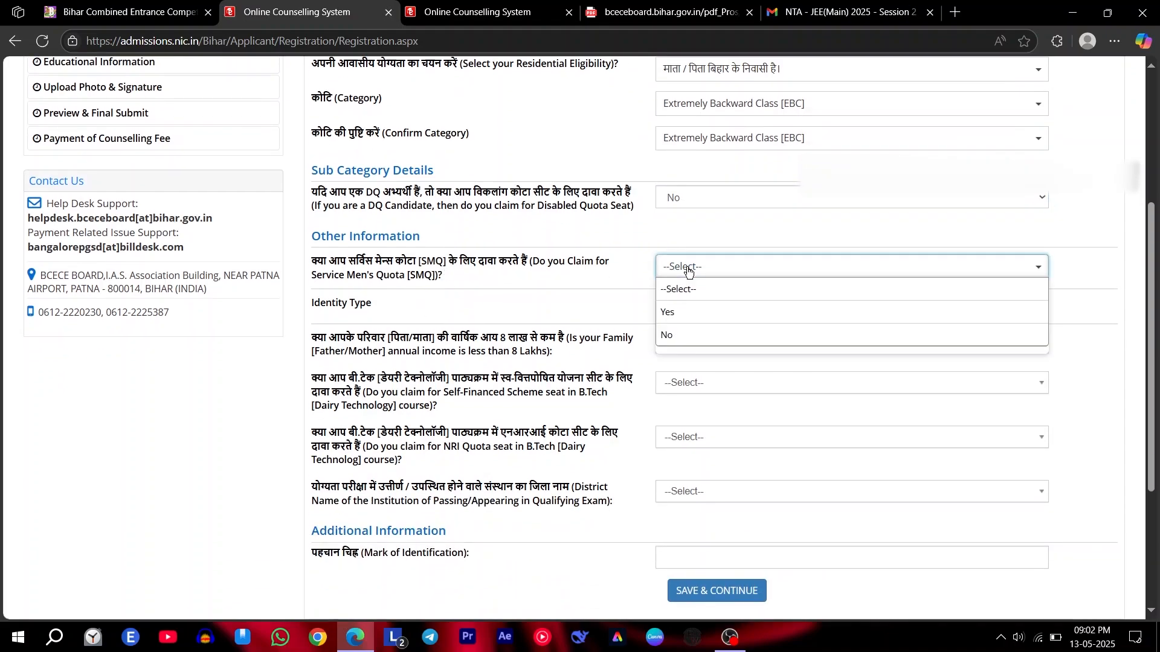
left_click(688, 336)
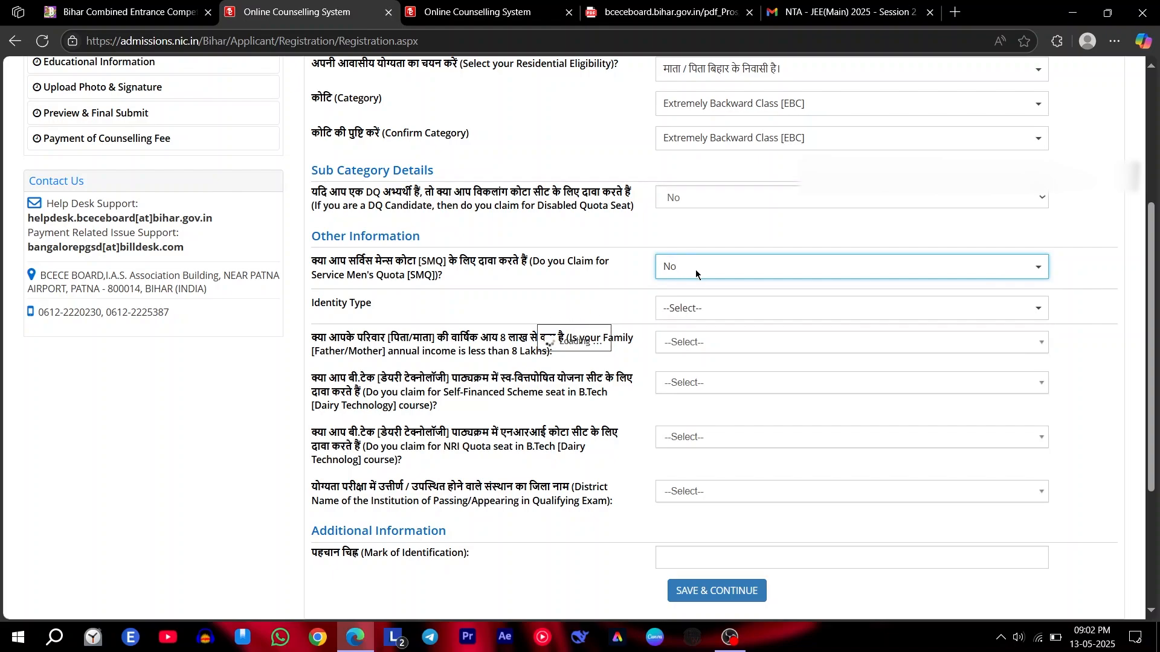
left_click(815, 320)
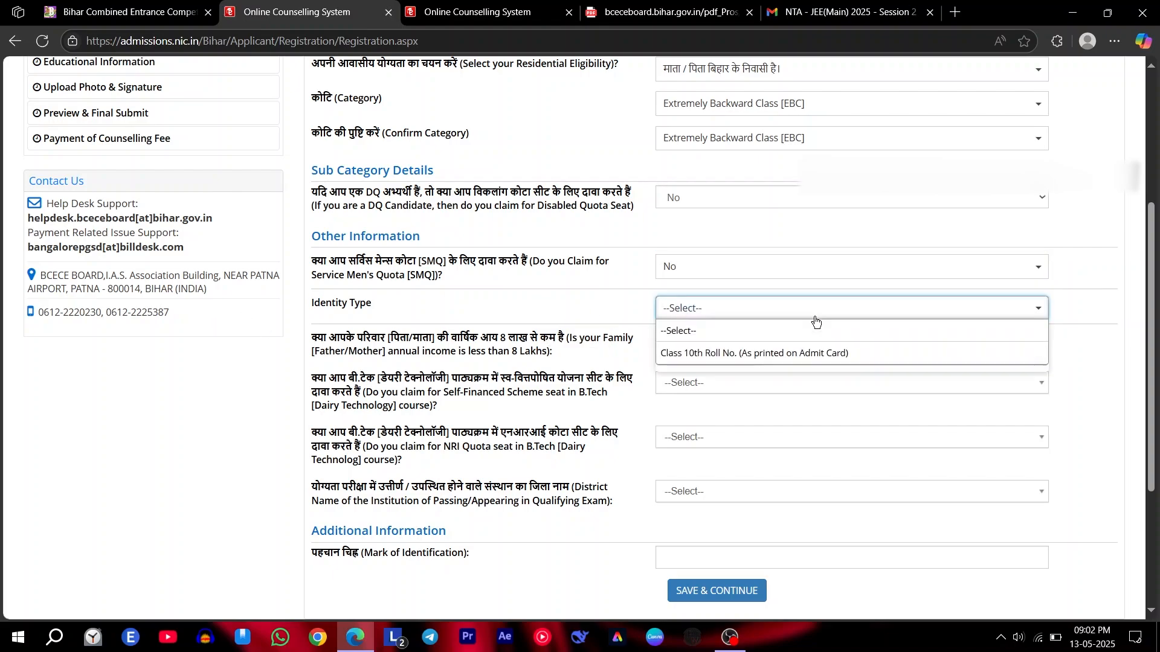
left_click(803, 358)
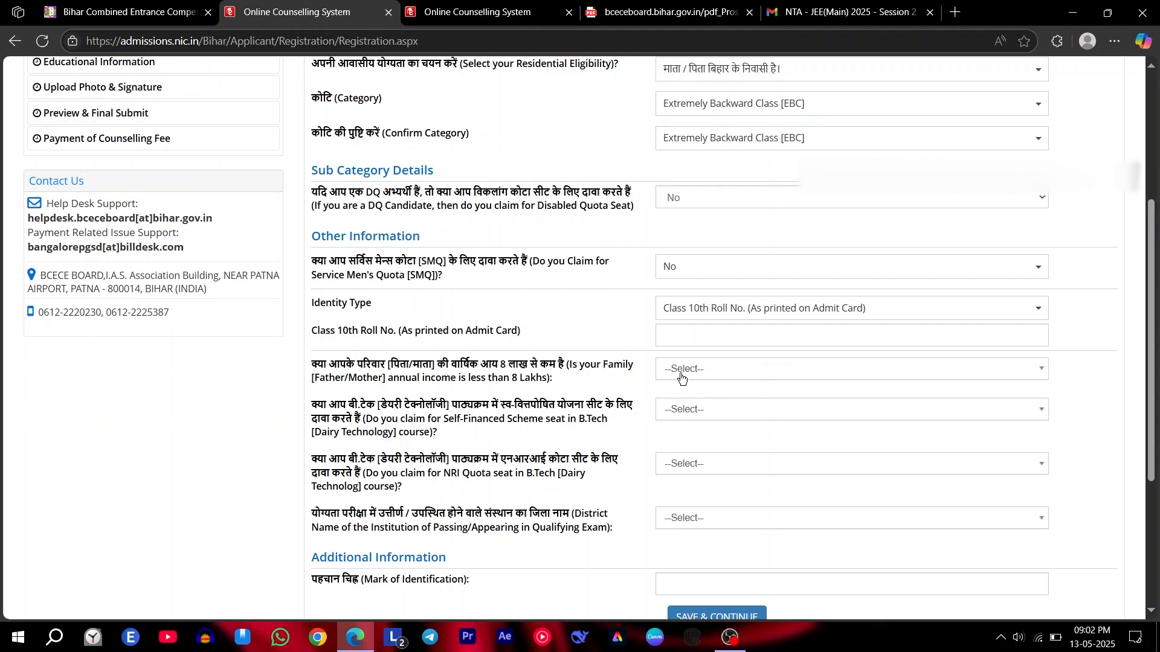
- Answer Yes to the family's annual income being less than 8 Lakhs
scroll(591, 390, "down", 2)
left_click_drag(415, 206, 661, 215)
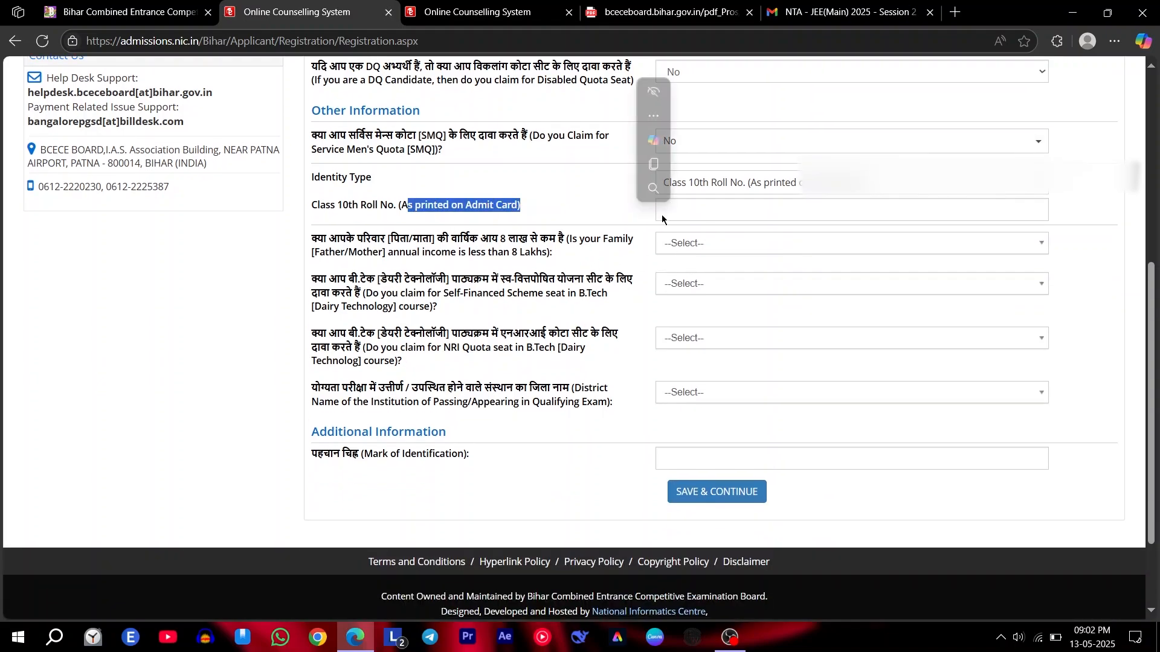
left_click(591, 232)
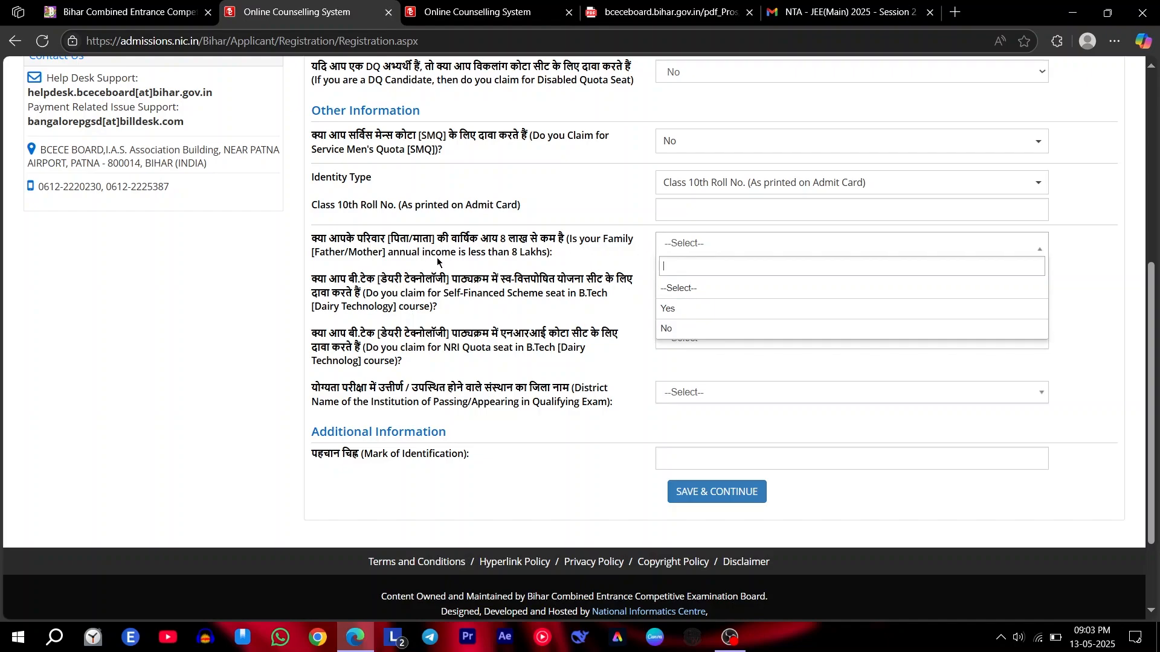
left_click(673, 308)
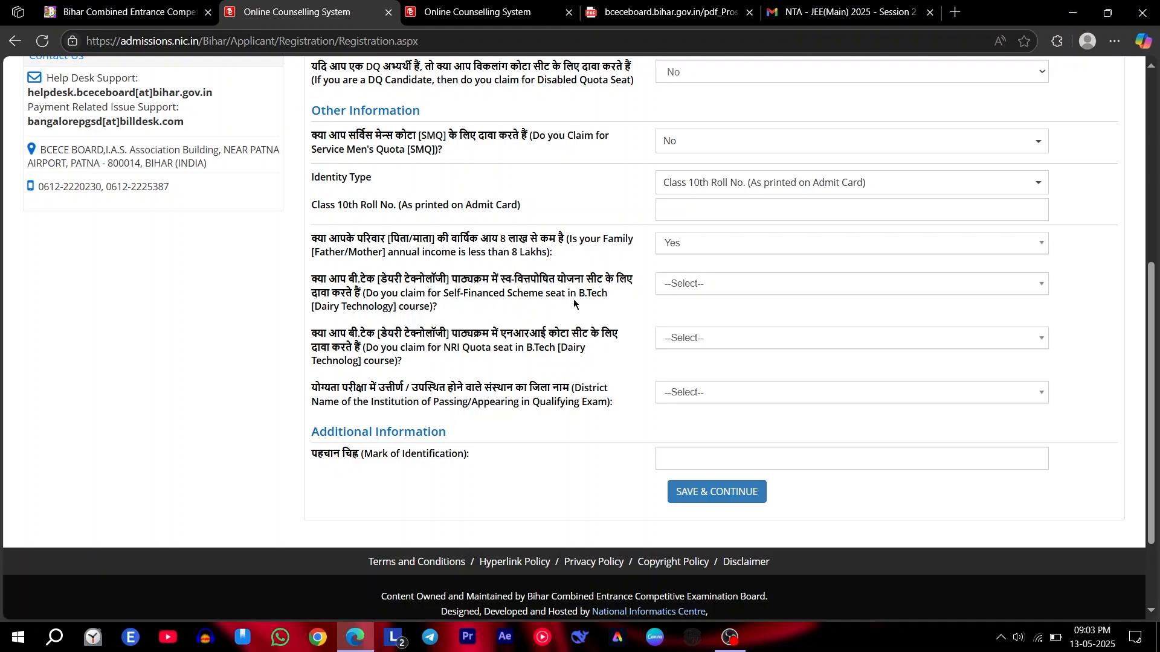
- Answer No to claiming both the Self-Financed Scheme seat and the NRI Quota seat in B.Tech [Dairy Technology]
left_click(703, 285)
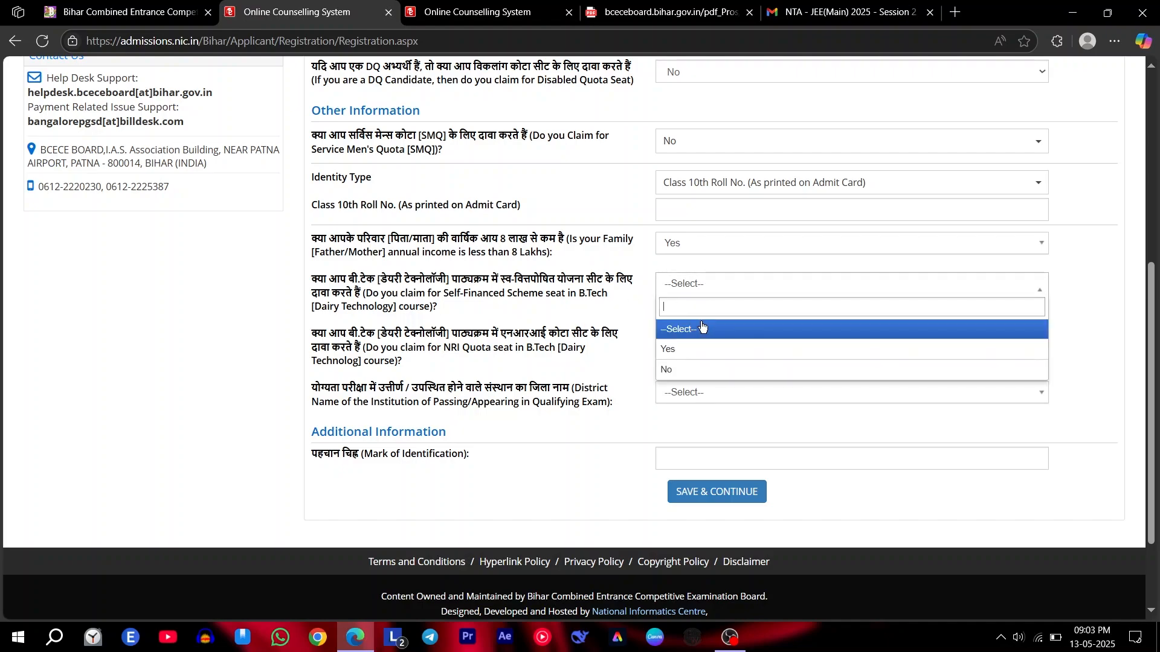
left_click(694, 370)
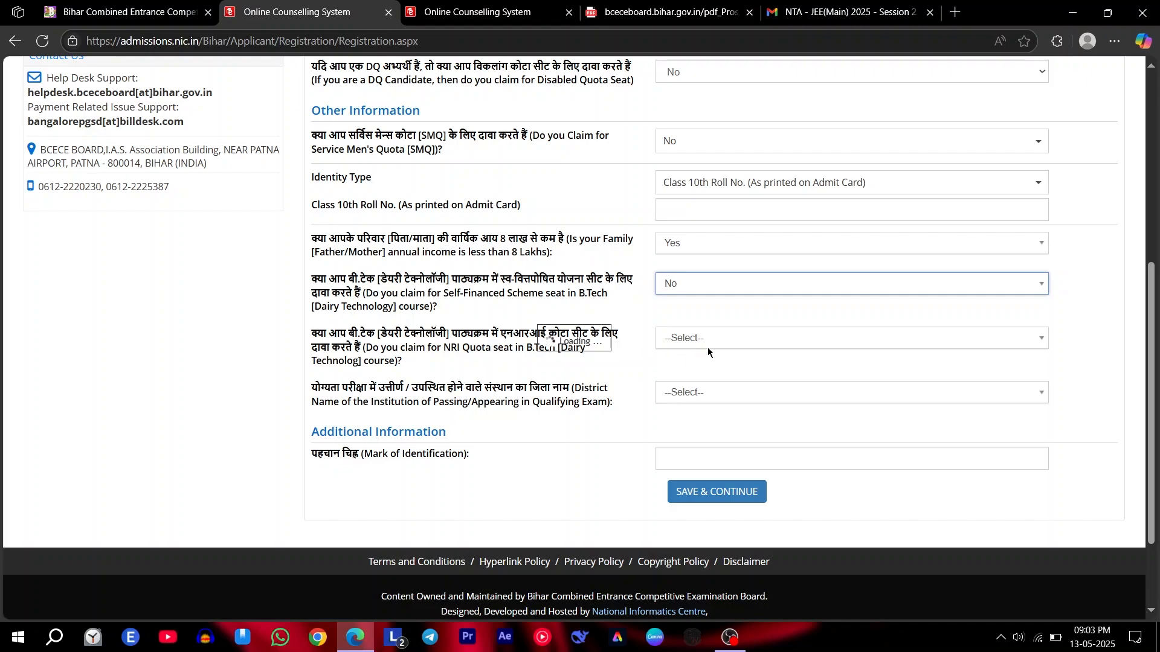
left_click(705, 342)
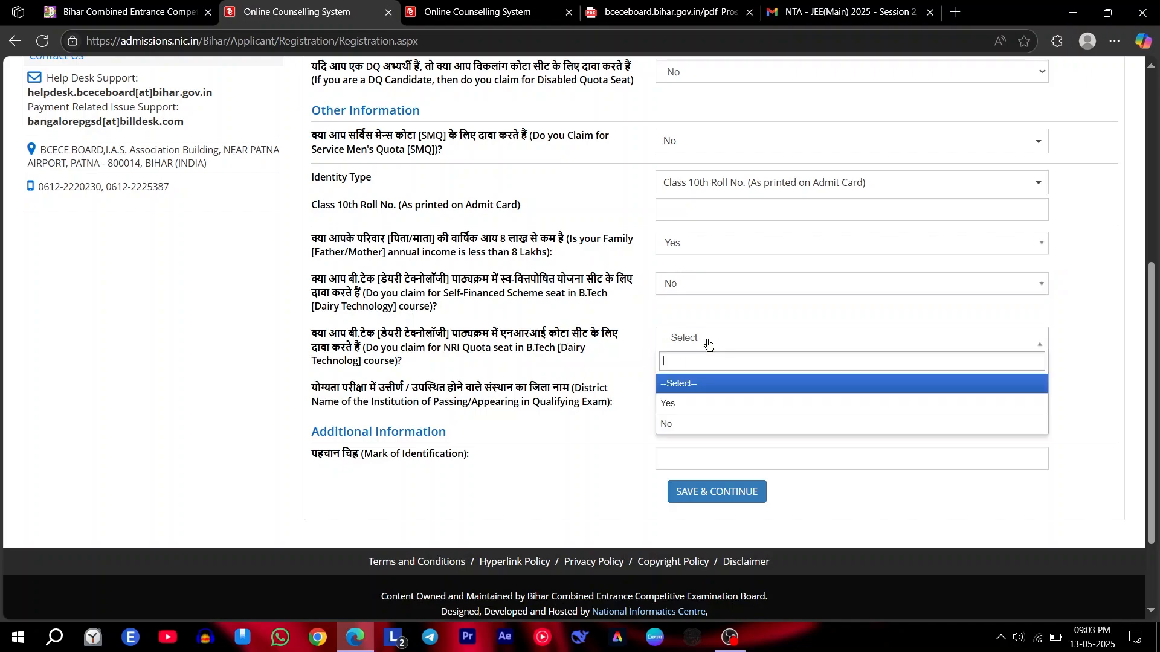
left_click(700, 424)
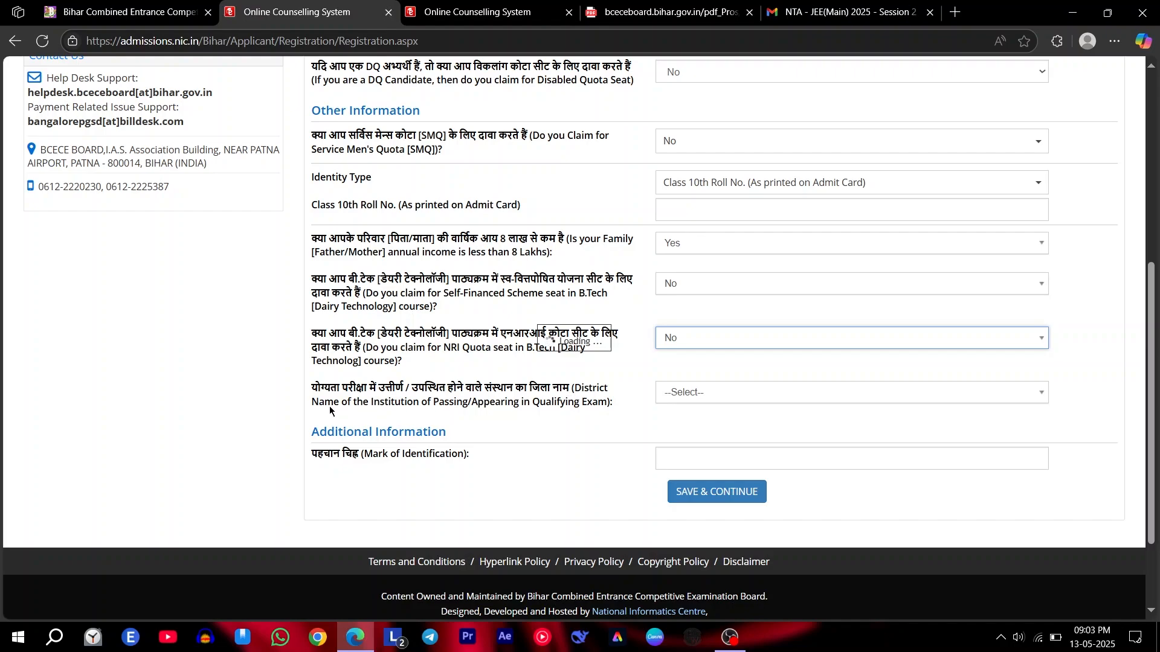
- Set the district of the qualifying exam institution to OTHER
left_click(687, 395)
scroll(689, 500, "down", 4)
scroll(685, 502, "up", 1)
scroll(612, 475, "up", 4)
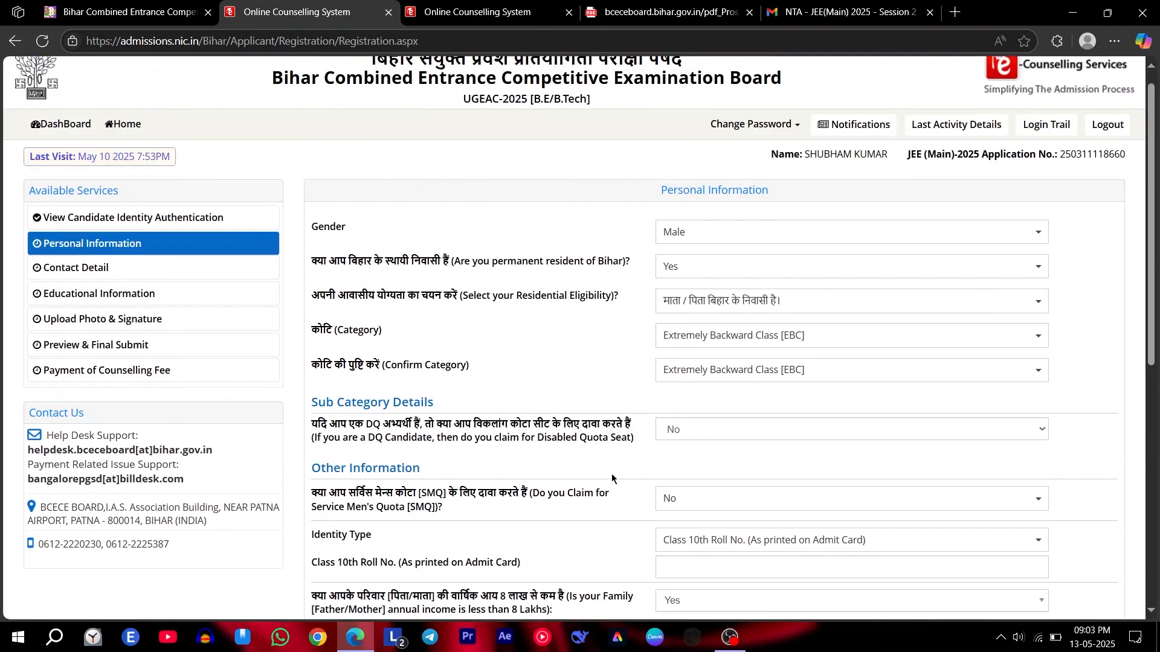
scroll(604, 477, "down", 6)
scroll(702, 381, "down", 6)
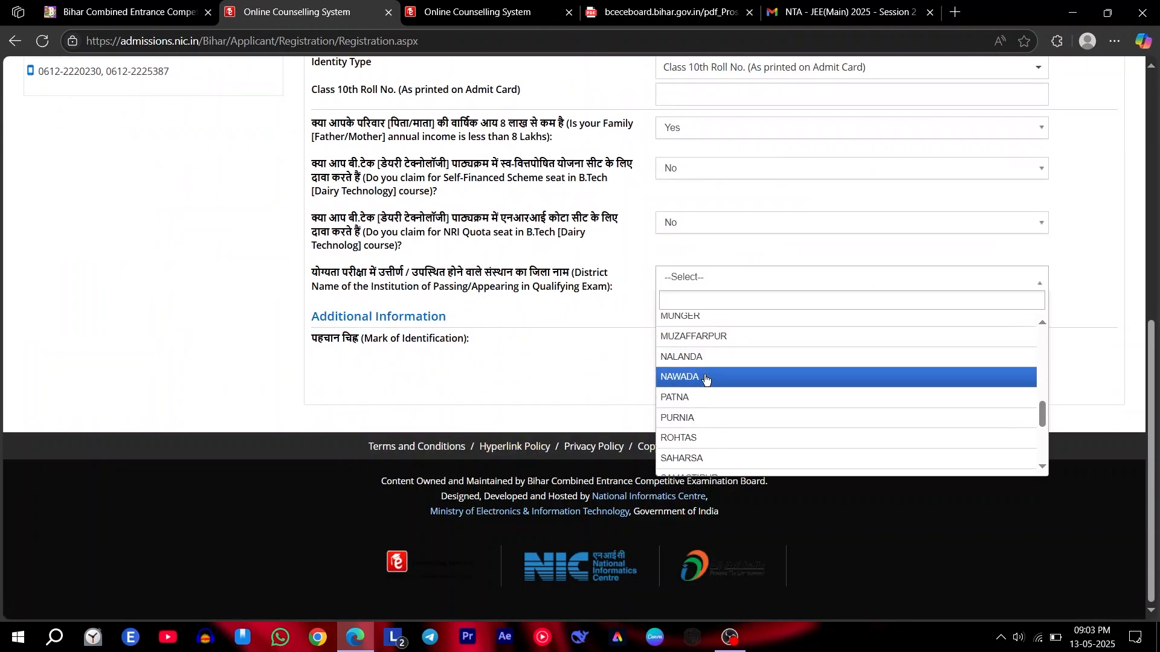
scroll(704, 422, "up", 3)
scroll(704, 423, "up", 9)
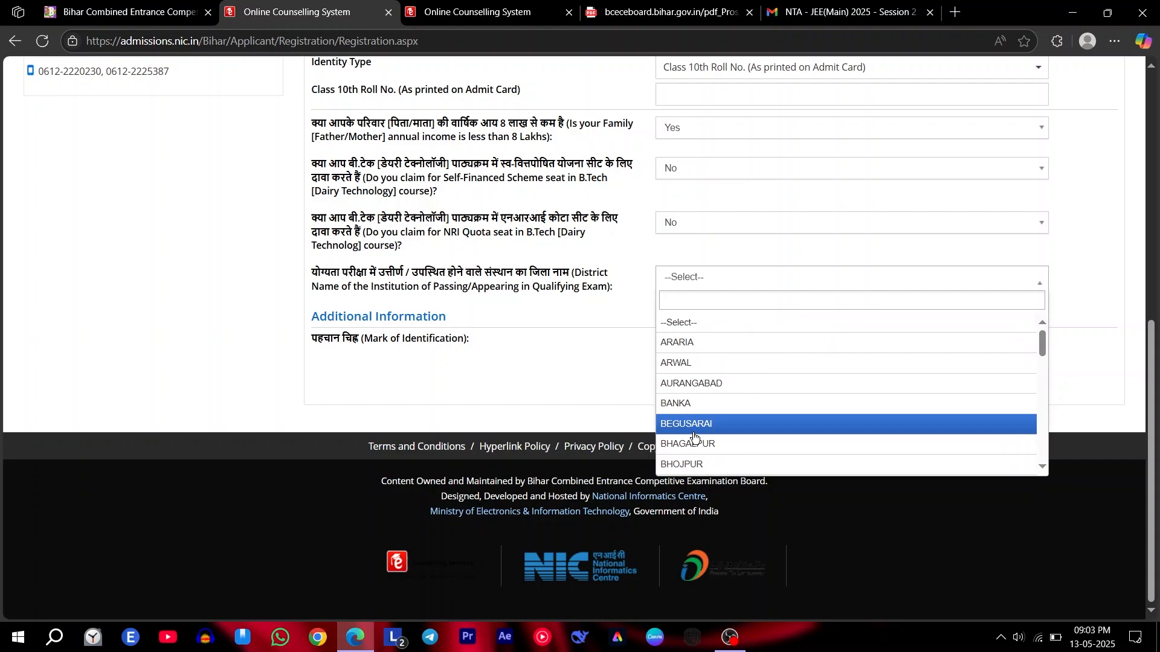
scroll(703, 423, "down", 10)
scroll(668, 435, "up", 10)
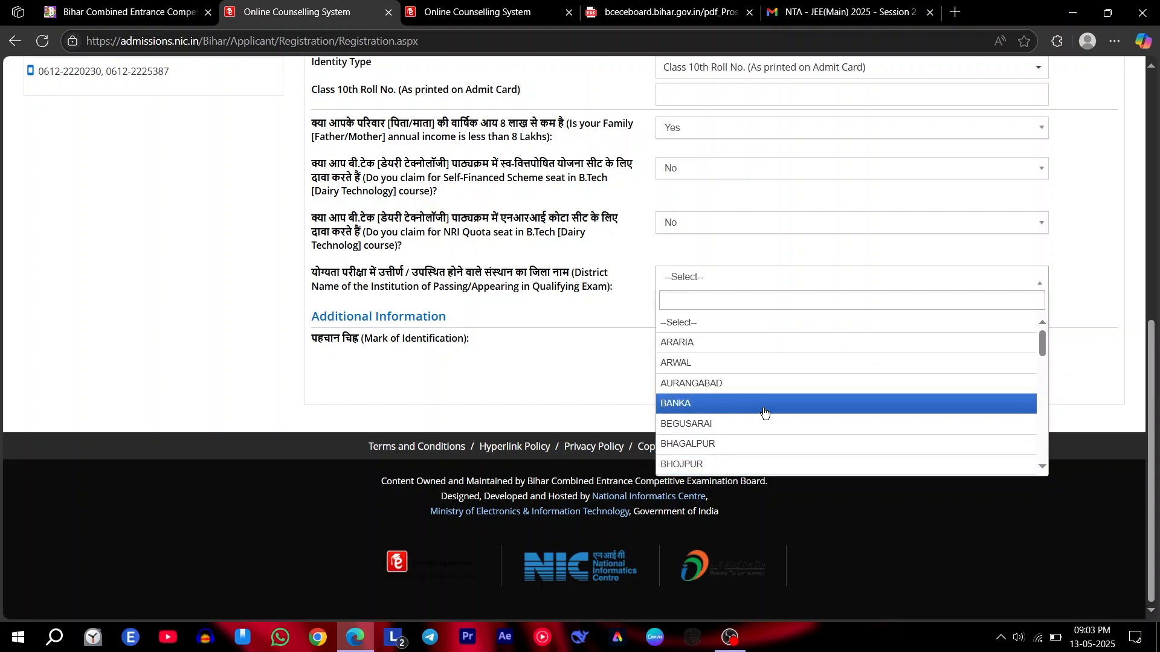
scroll(743, 408, "down", 10)
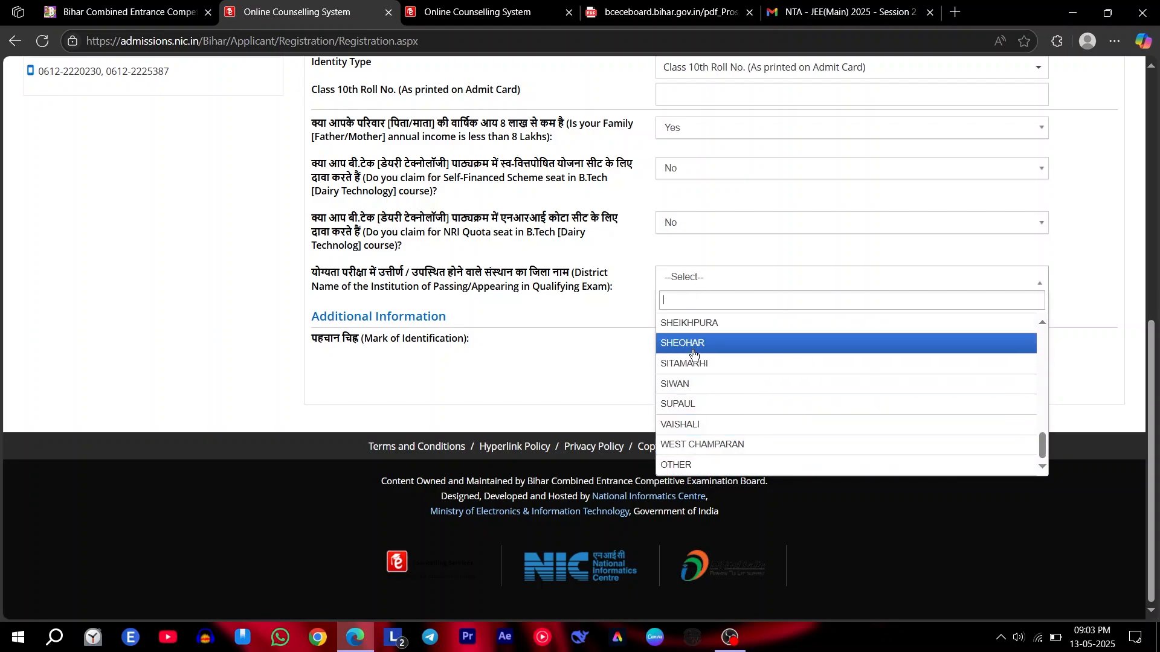
left_click(694, 467)
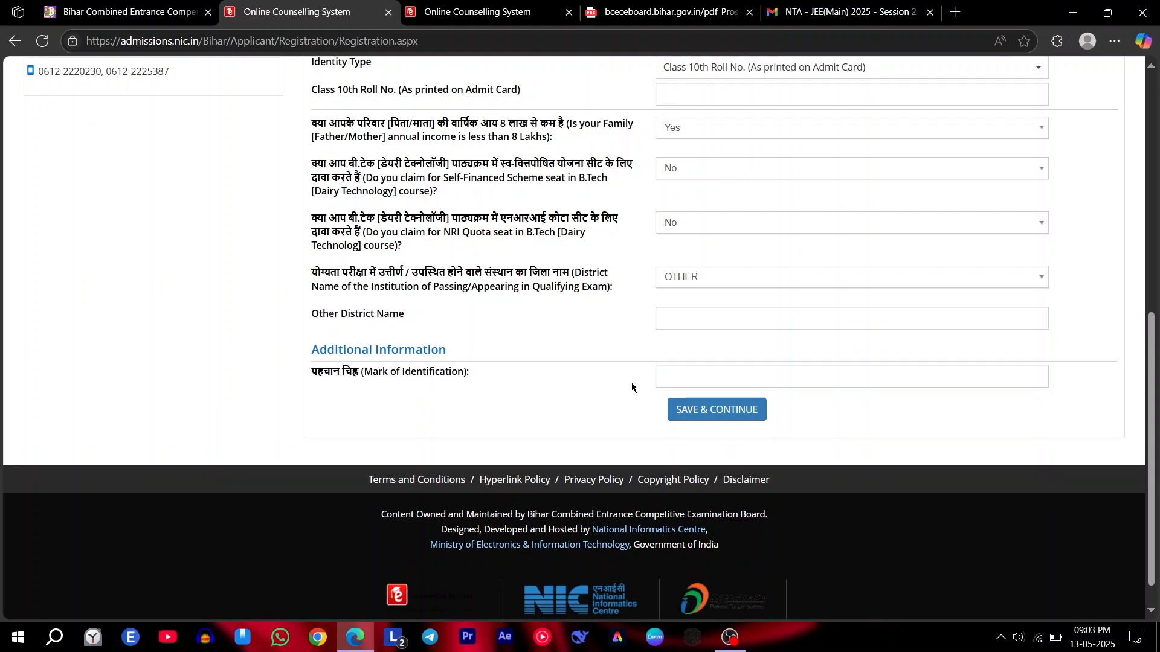
- Enter the institution's district in Other District Name and go to the Mark of Identification field
left_click(680, 319)
type("bDH")
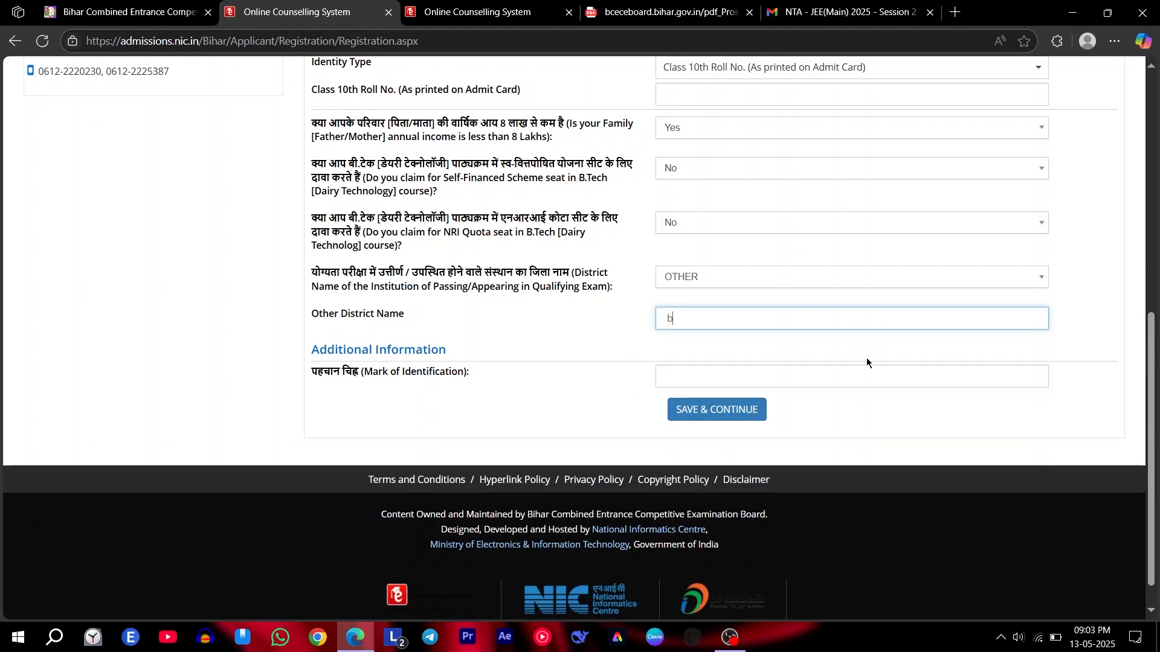
type("BAD")
key("Delete")
left_click(866, 376)
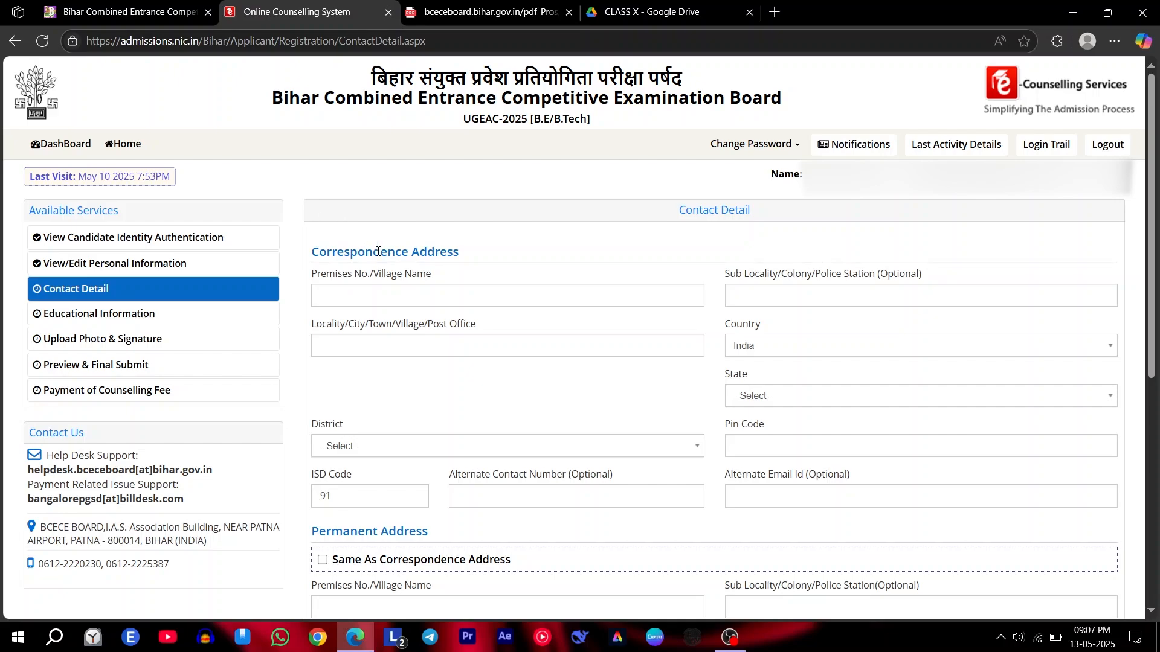
- Examine the correspondence and permanent address fields of the Contact Detail form, including the Same As Correspondence Address option
scroll(400, 308, "down", 6)
scroll(416, 324, "up", 6)
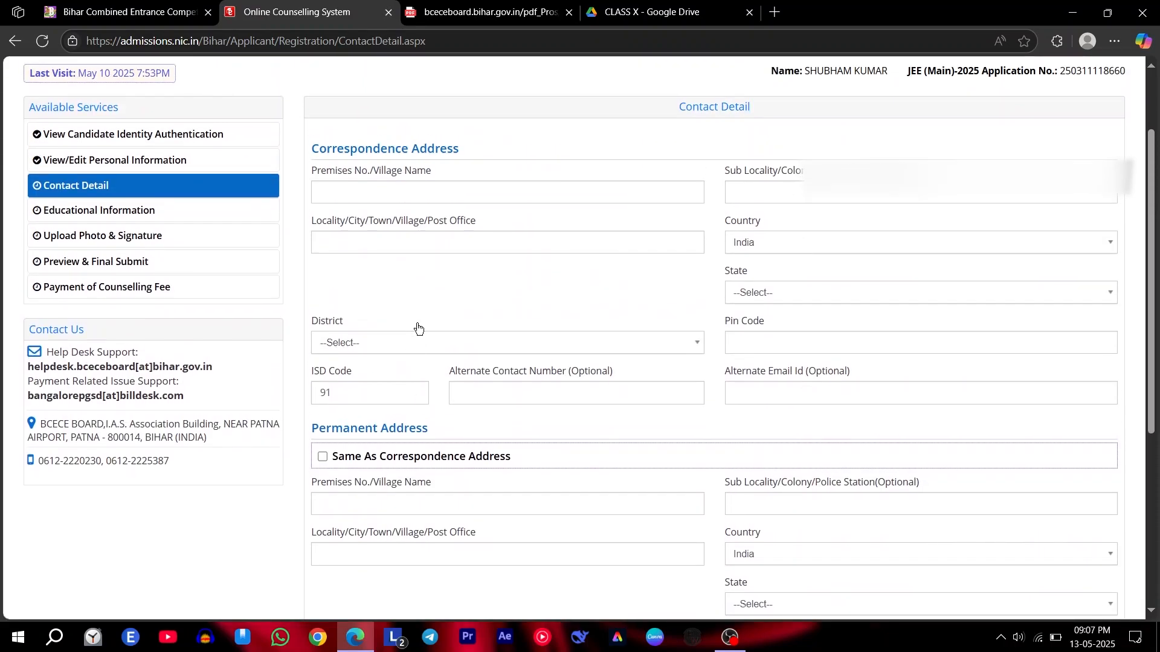
left_click(381, 296)
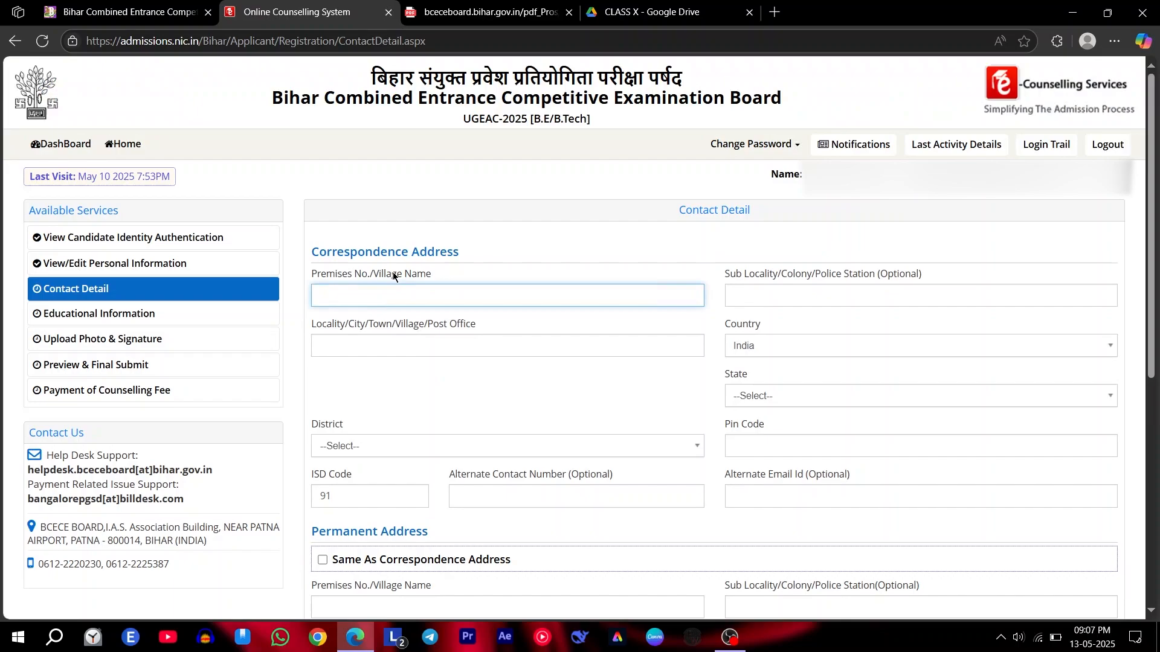
double_click(392, 273)
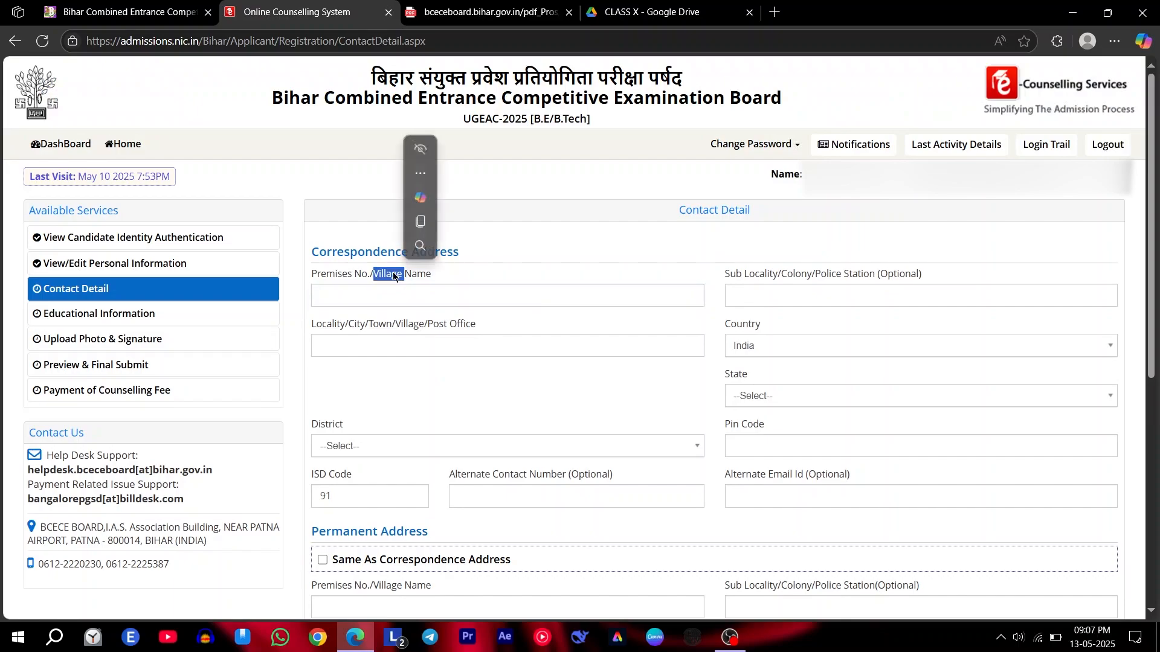
double_click(401, 323)
left_click(793, 381)
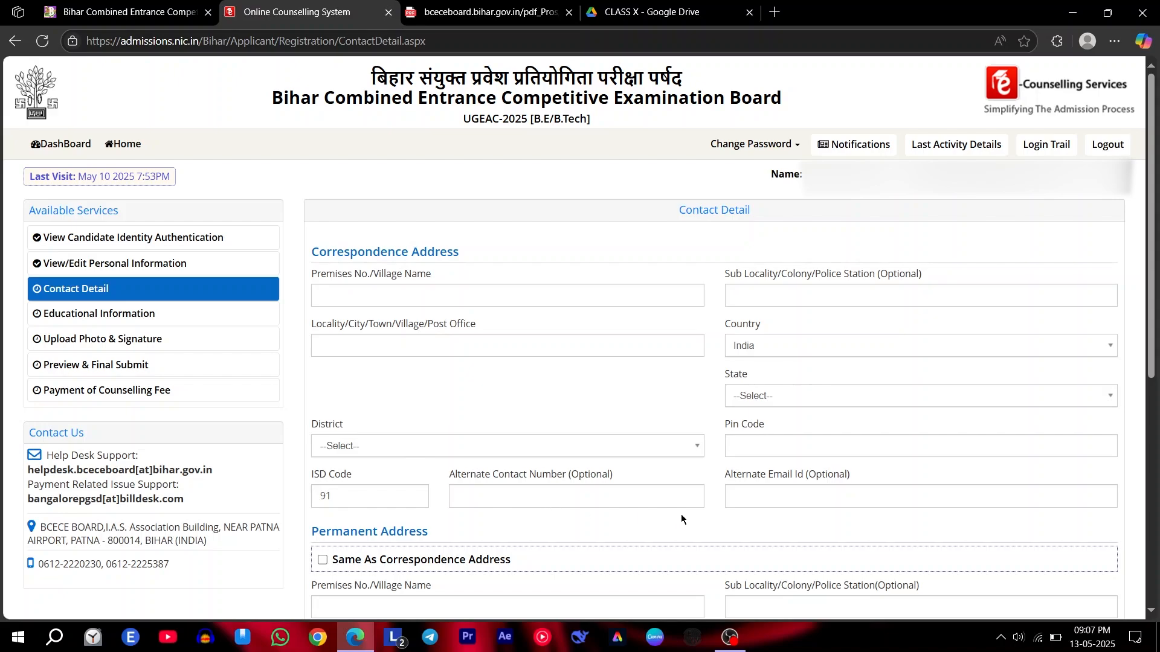
scroll(654, 495, "down", 2)
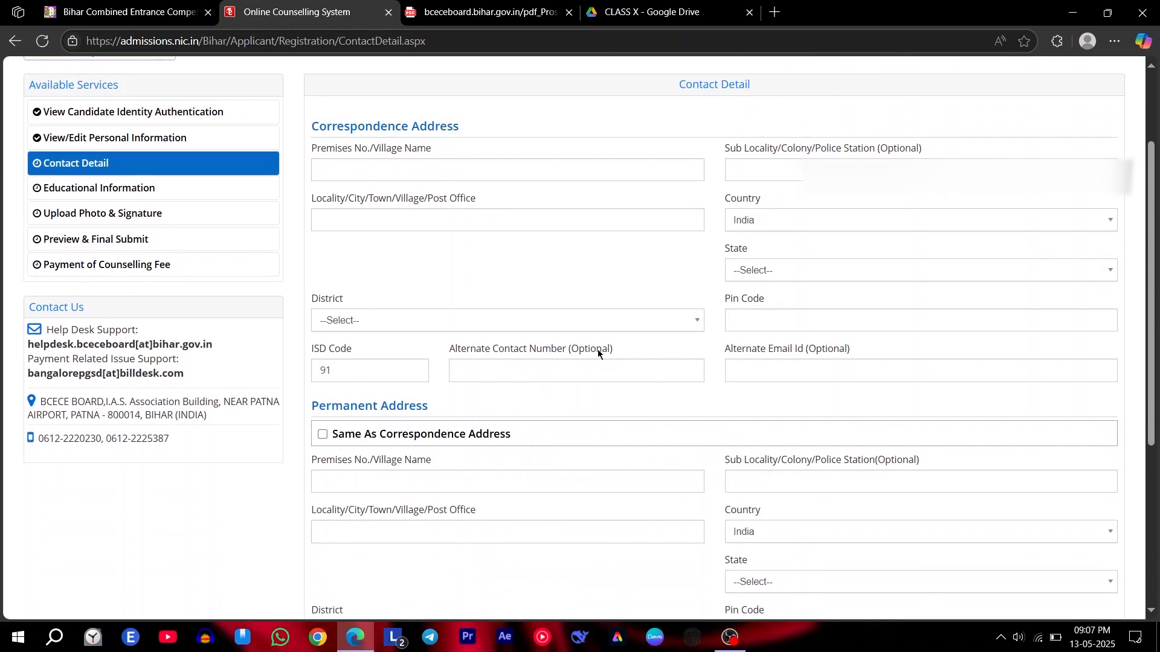
scroll(597, 349, "down", 4)
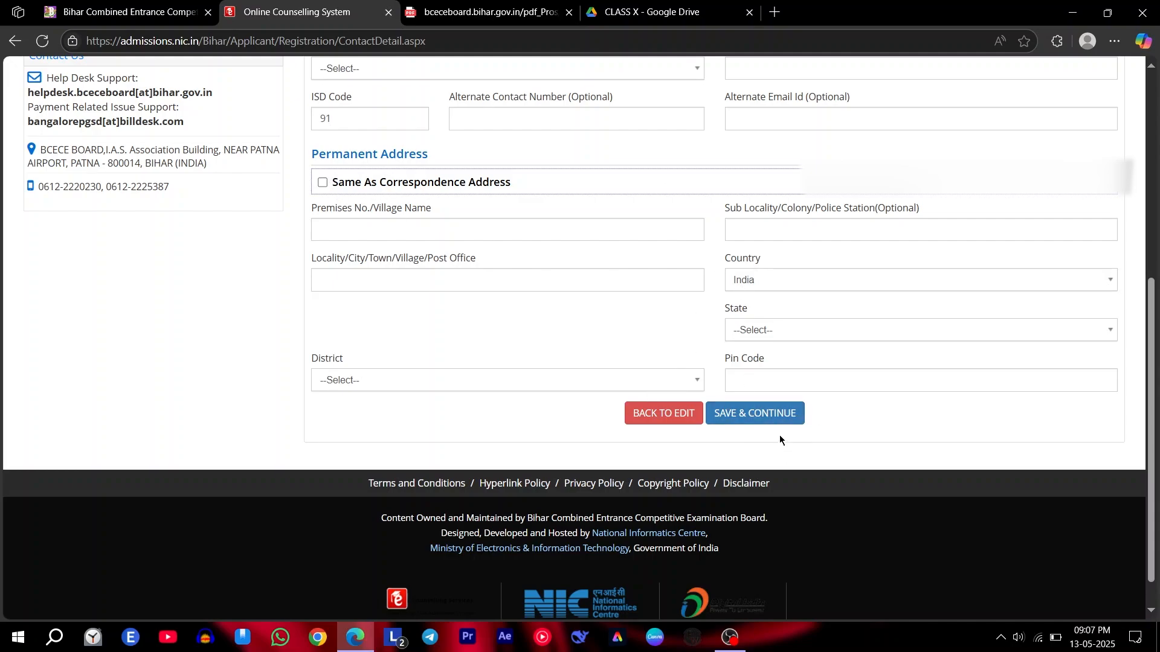
scroll(625, 389, "up", 4)
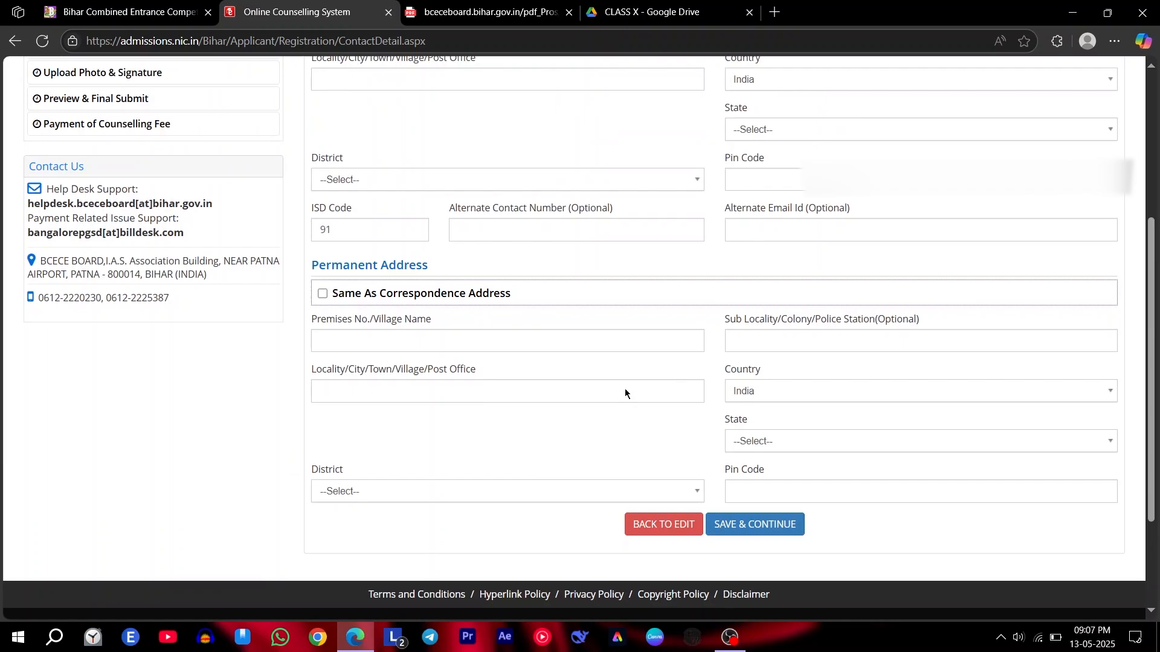
scroll(484, 352, "down", 5)
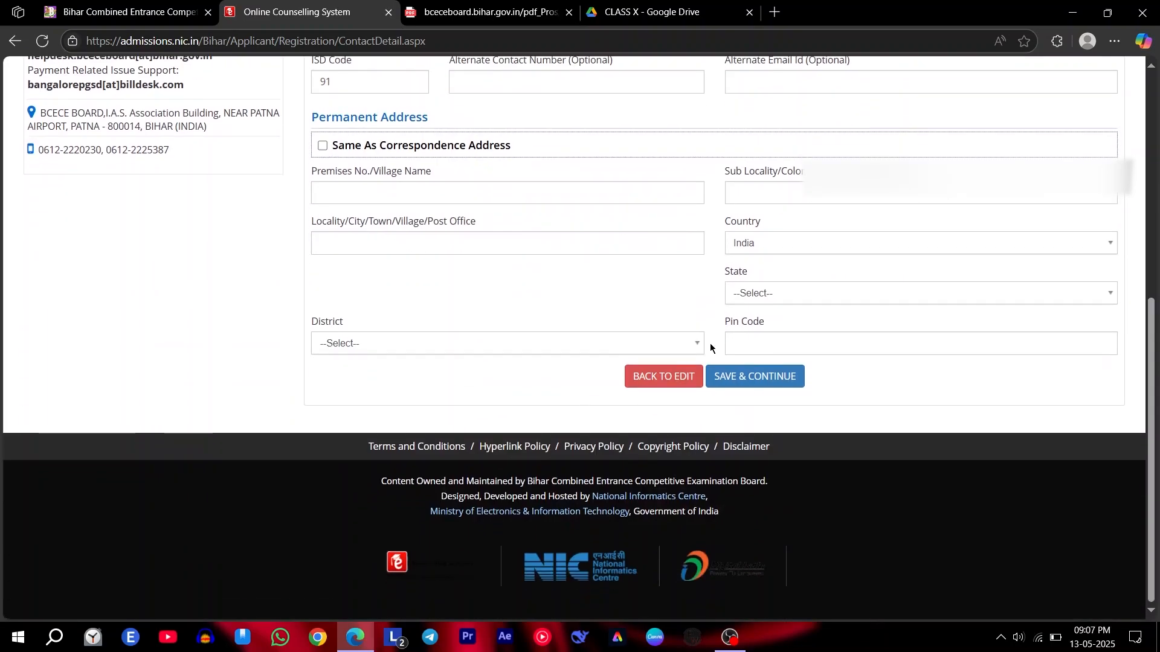
- Save the contact details and continue to Educational Information, looking over its Class 10th, Class 12th and diploma sections
left_click(757, 375)
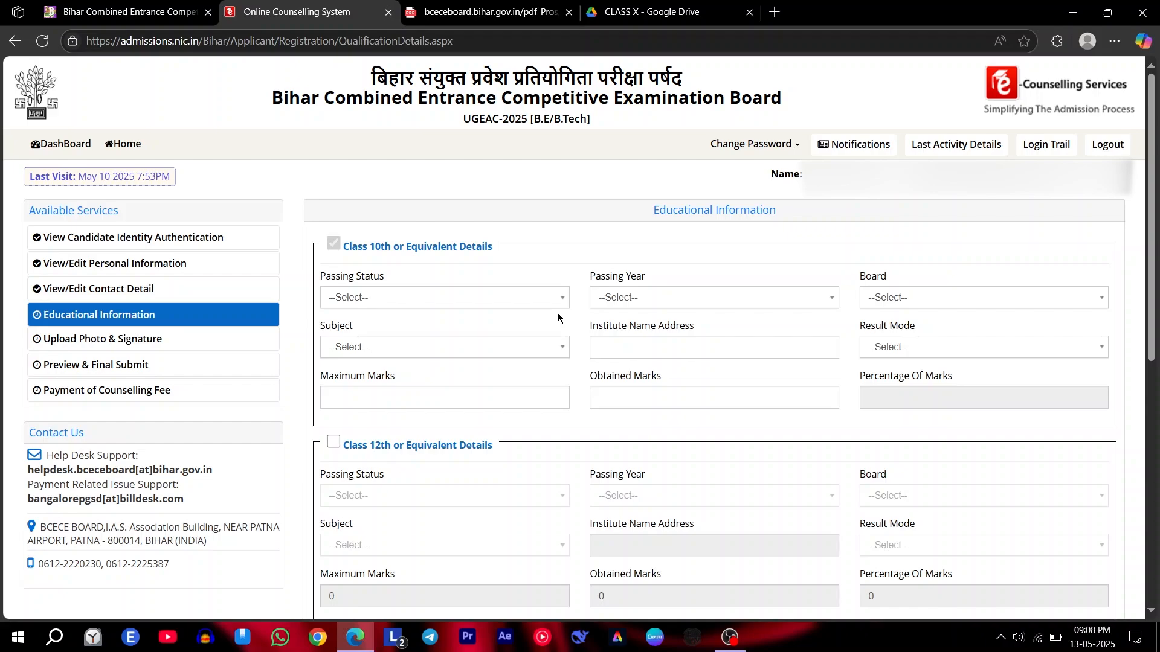
scroll(559, 317, "down", 4)
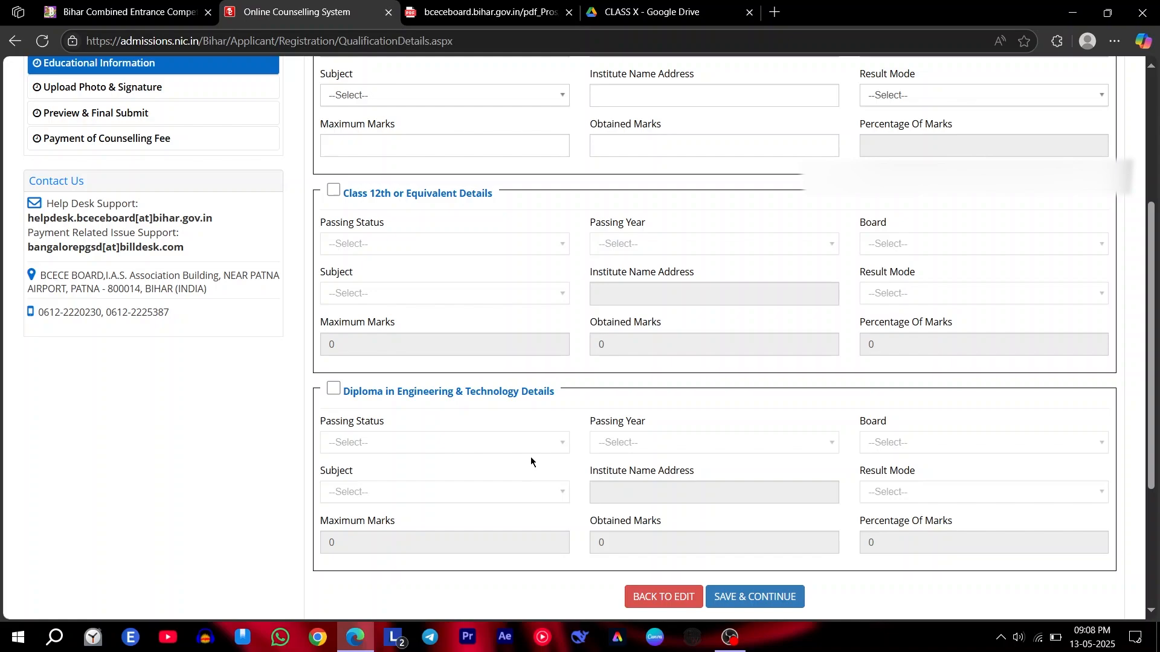
scroll(567, 458, "up", 2)
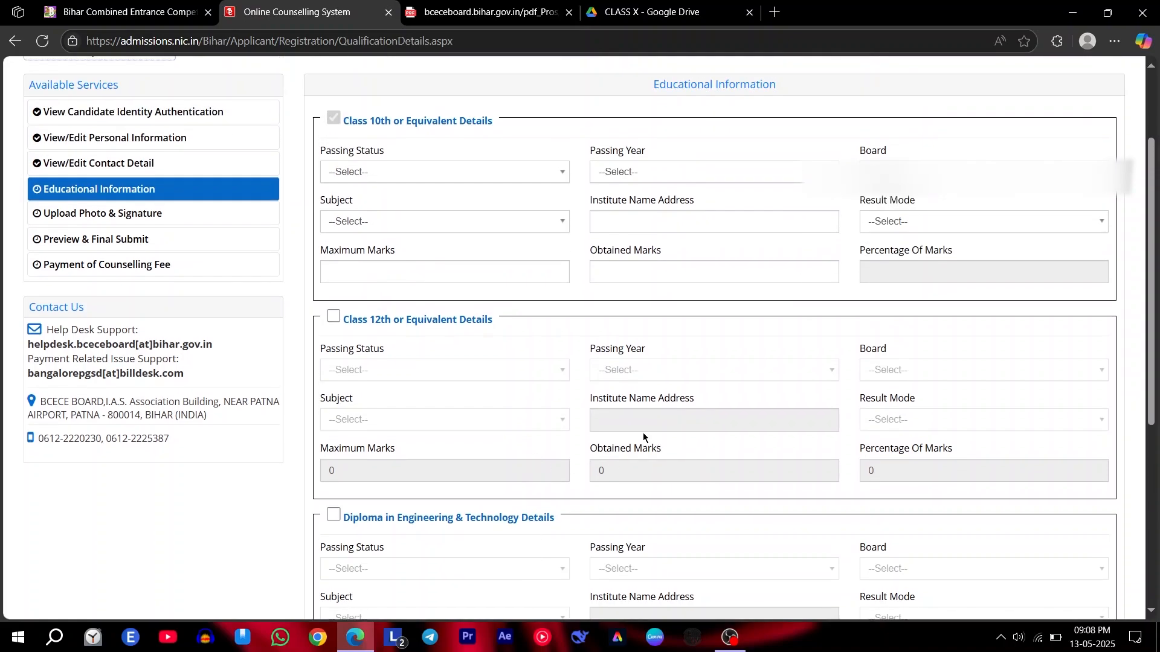
- Set the Class 10th passing status to Passed
left_click(391, 180)
left_click(384, 174)
left_click(384, 174)
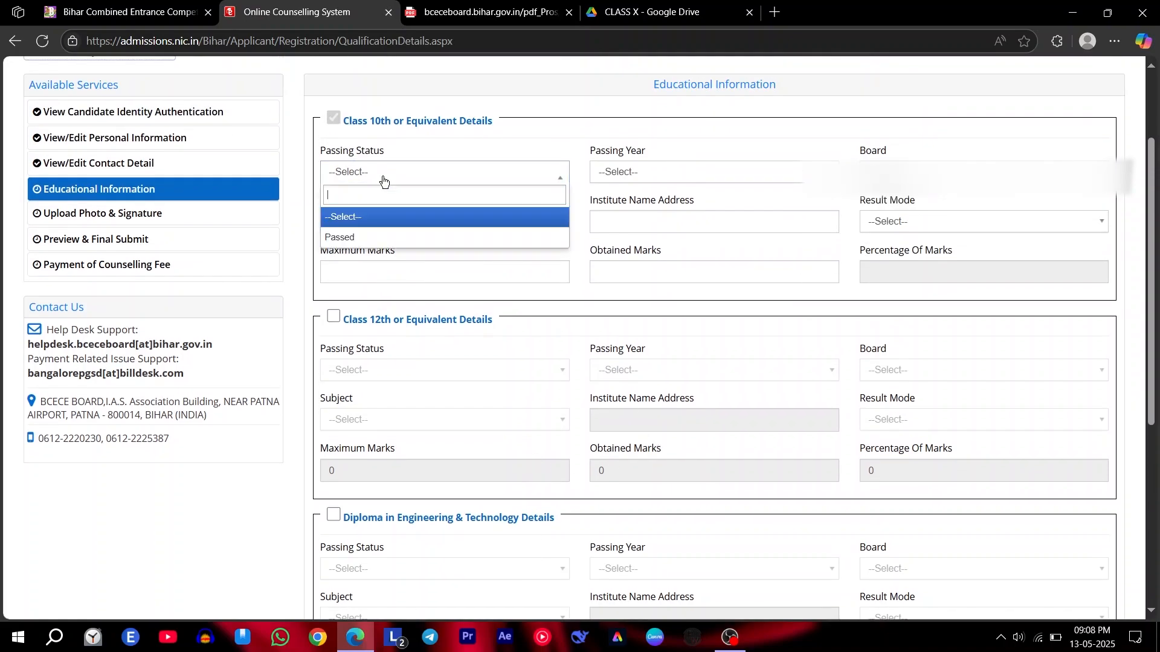
left_click(381, 237)
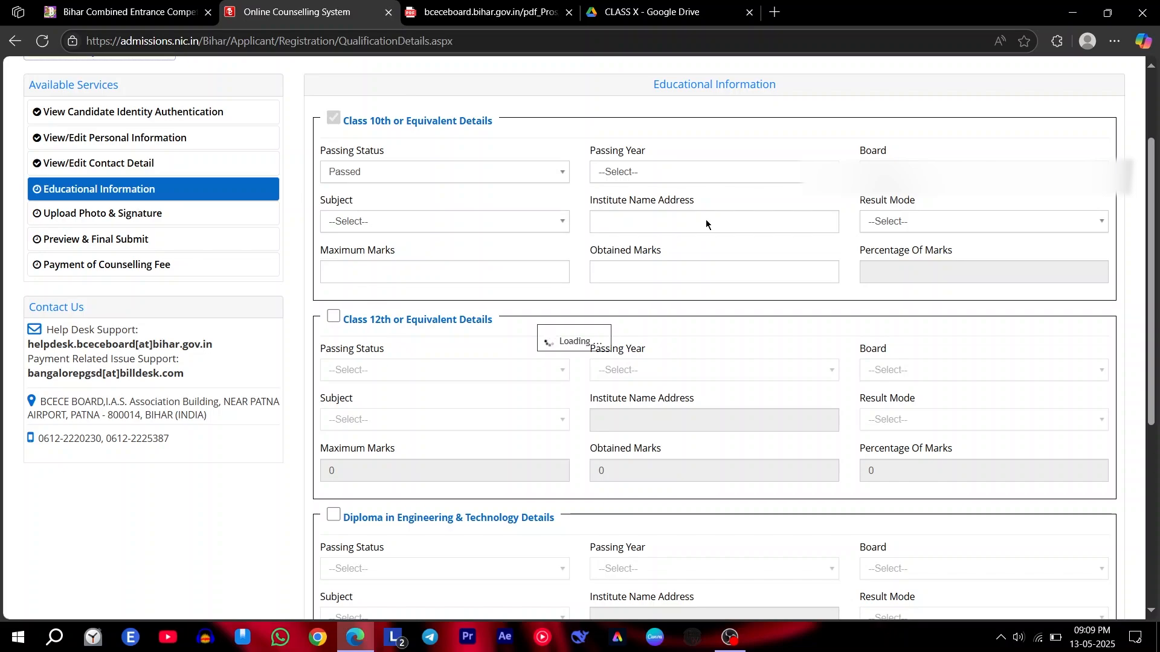
- Check the Class 10th result mode options and marks fields, and look over the Class 12th and diploma sections
left_click(951, 225)
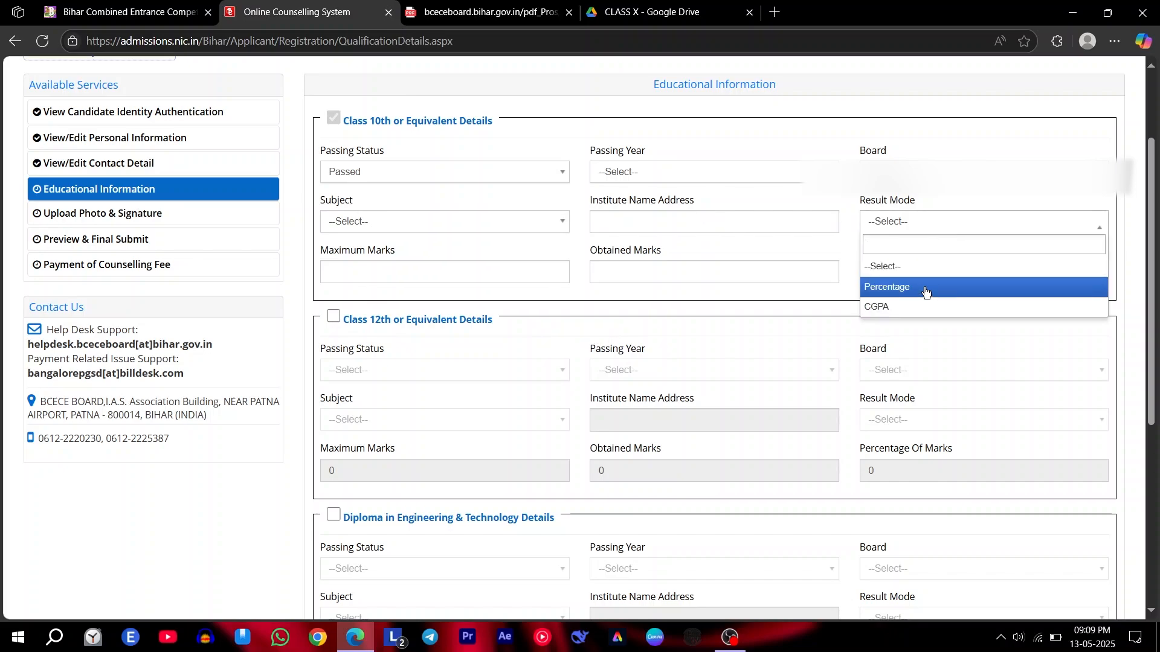
left_click(899, 229)
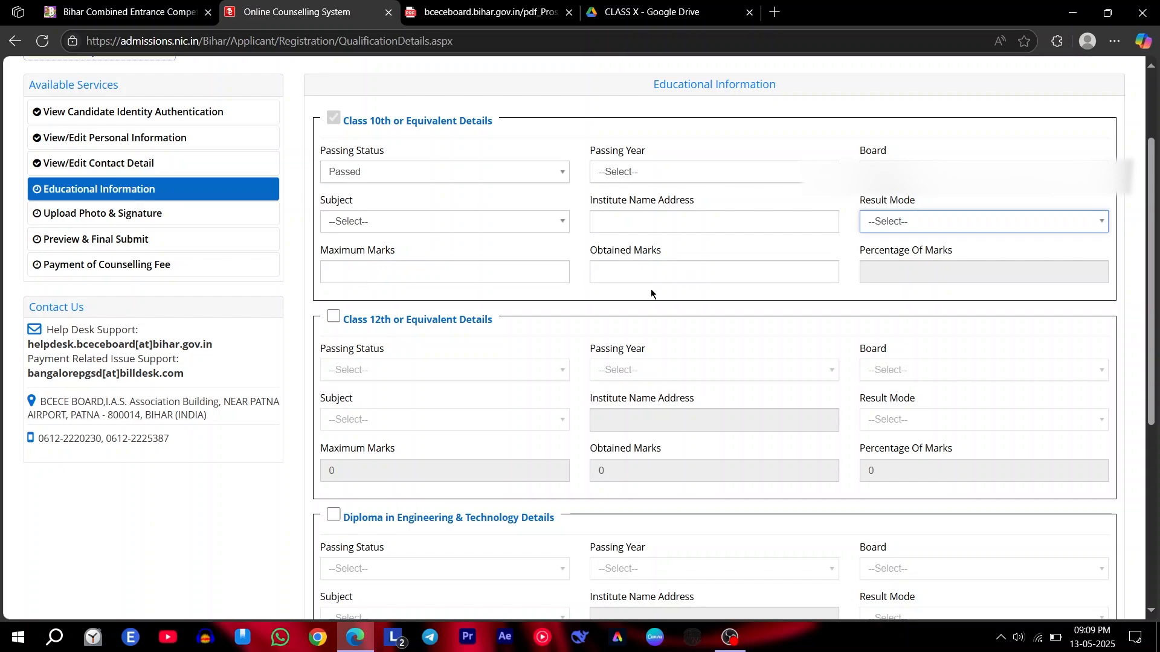
left_click(598, 271)
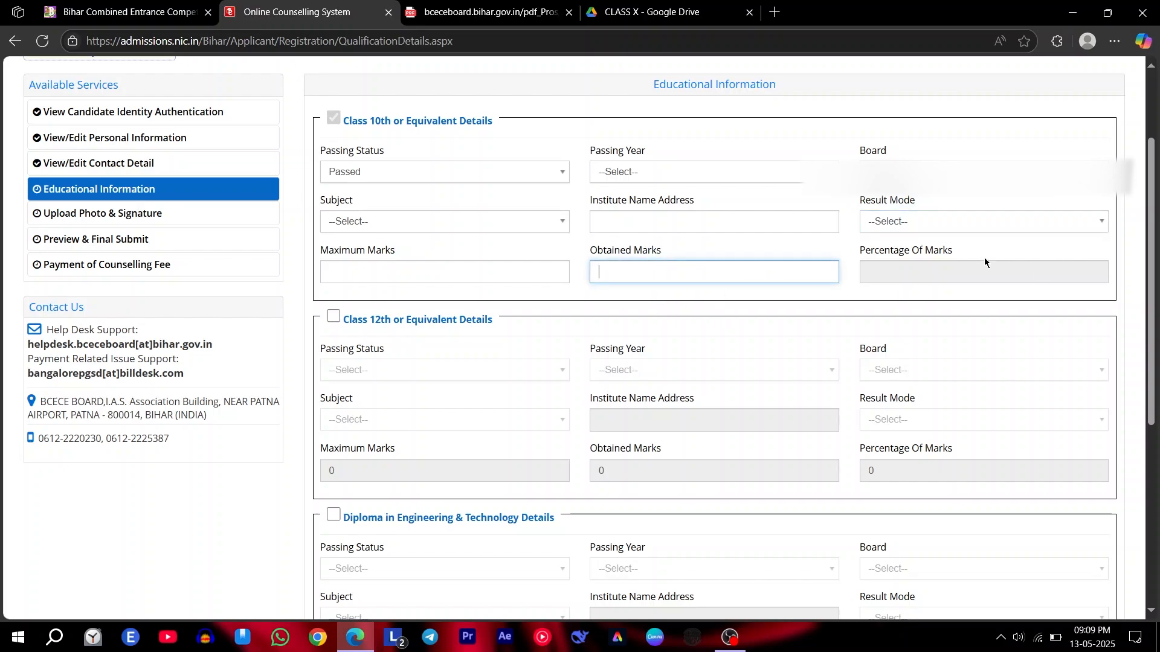
scroll(570, 462, "down", 4)
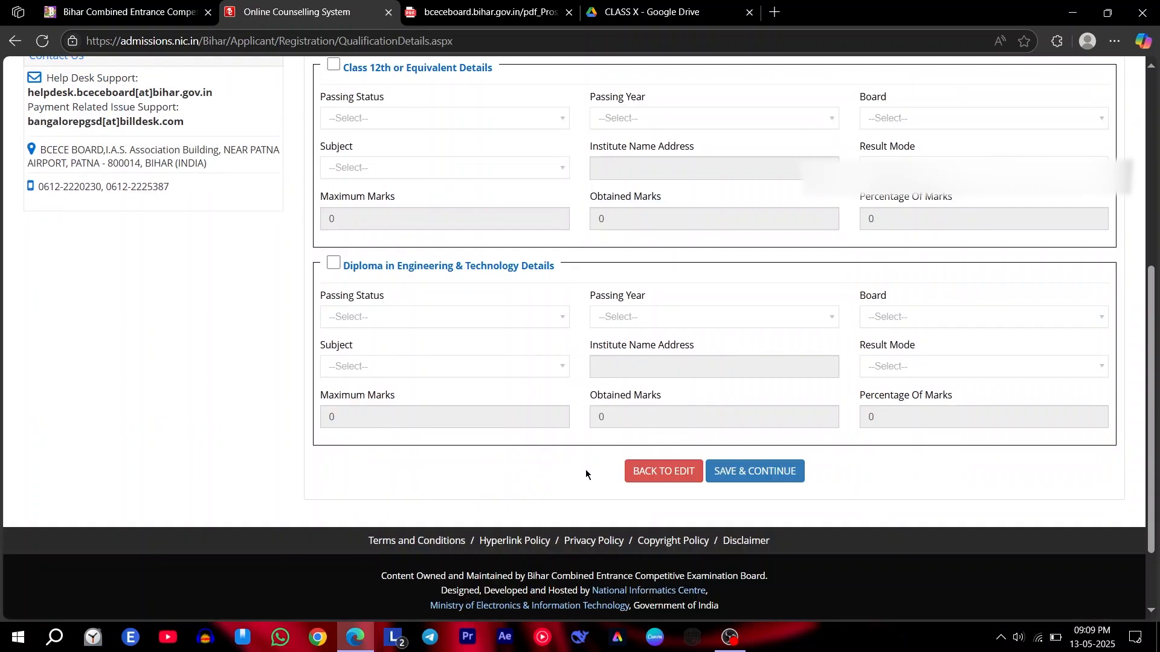
scroll(535, 430, "up", 4)
scroll(509, 354, "down", 6)
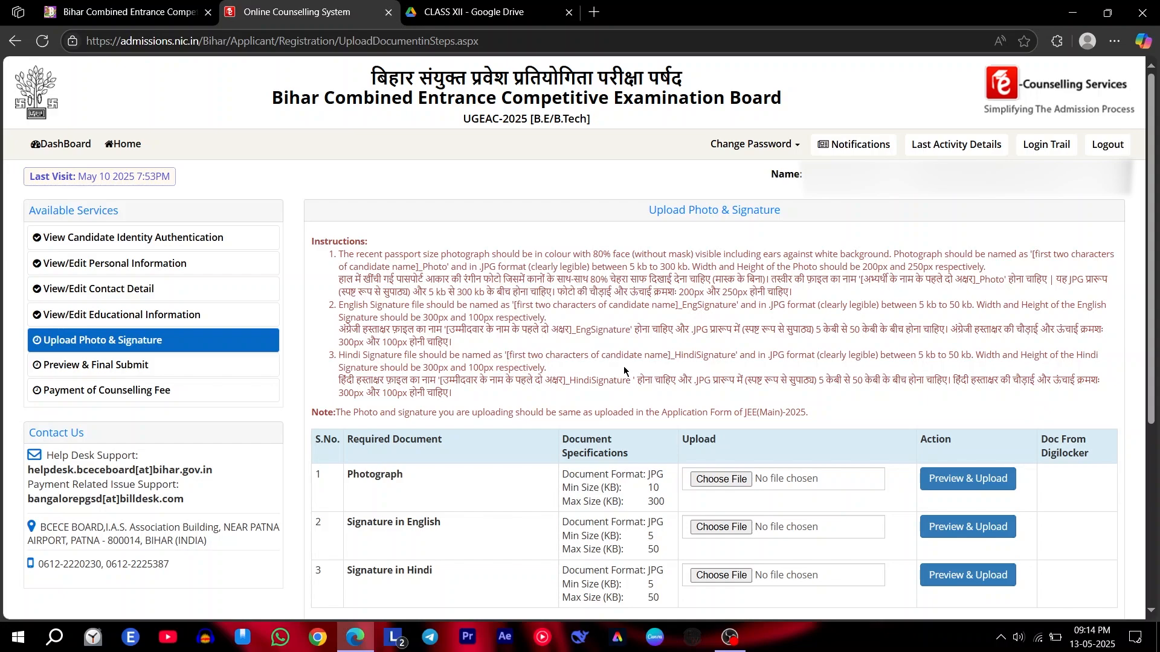
- Read the upload instructions and document specifications for the photograph and the English and Hindi signatures
scroll(536, 395, "down", 4)
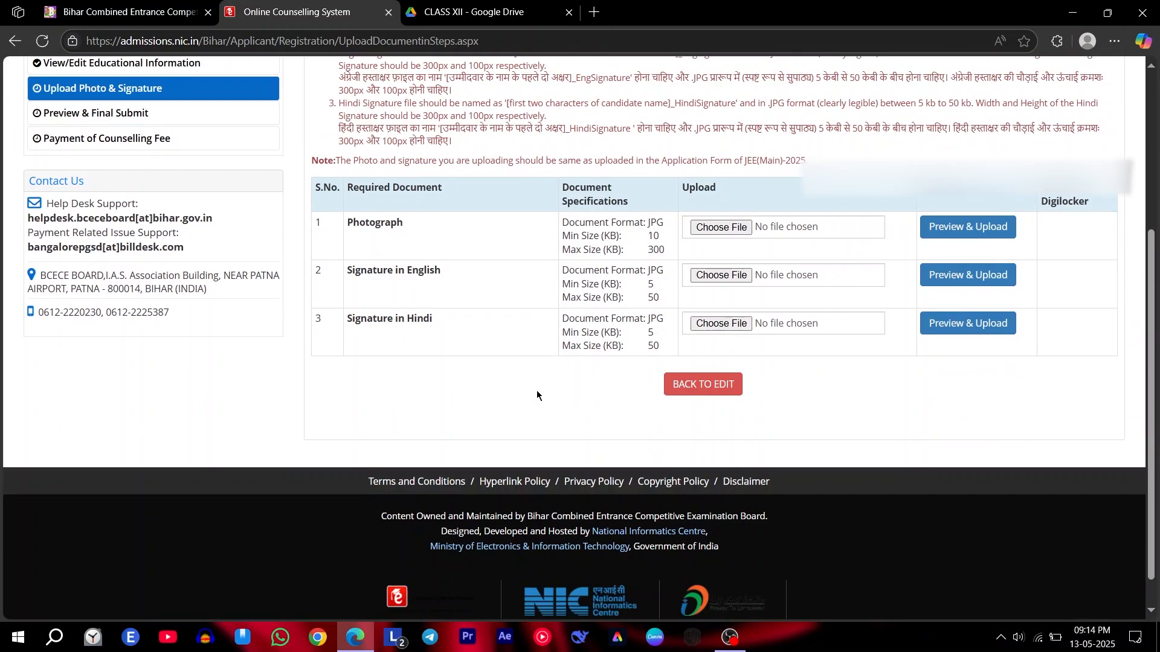
scroll(536, 395, "up", 2)
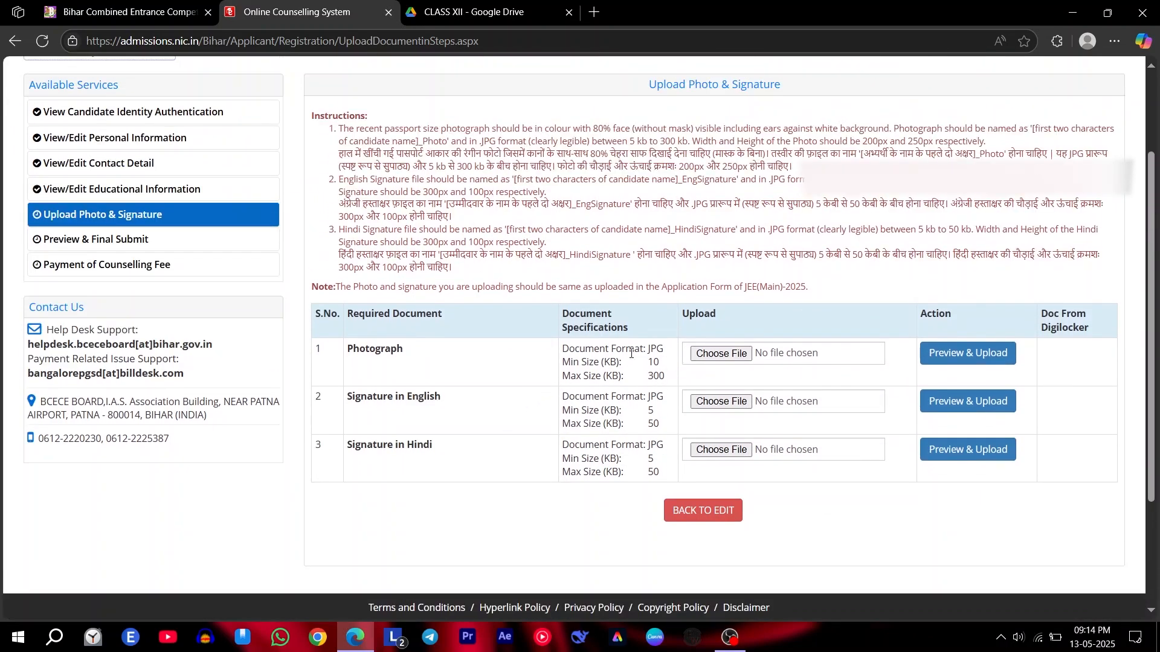
- Check the required file format and the minimum and maximum sizes for the photograph and the English and Hindi signatures
double_click(656, 376)
left_click(633, 423)
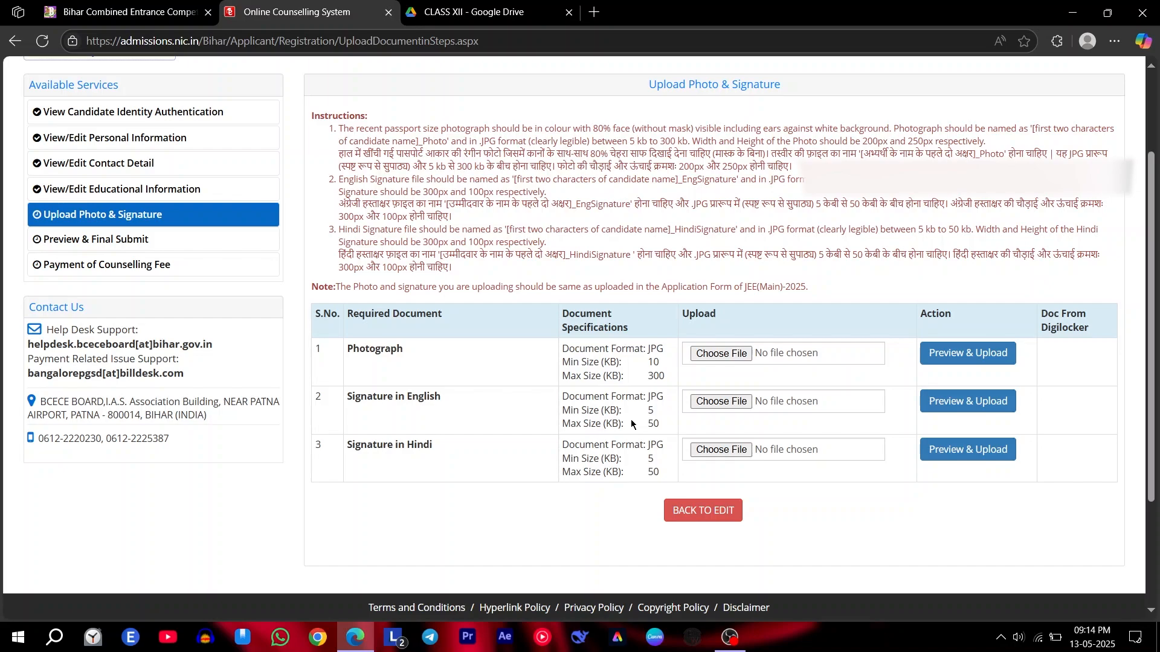
left_click_drag(665, 354, 649, 358)
double_click(651, 349)
left_click_drag(586, 398, 588, 412)
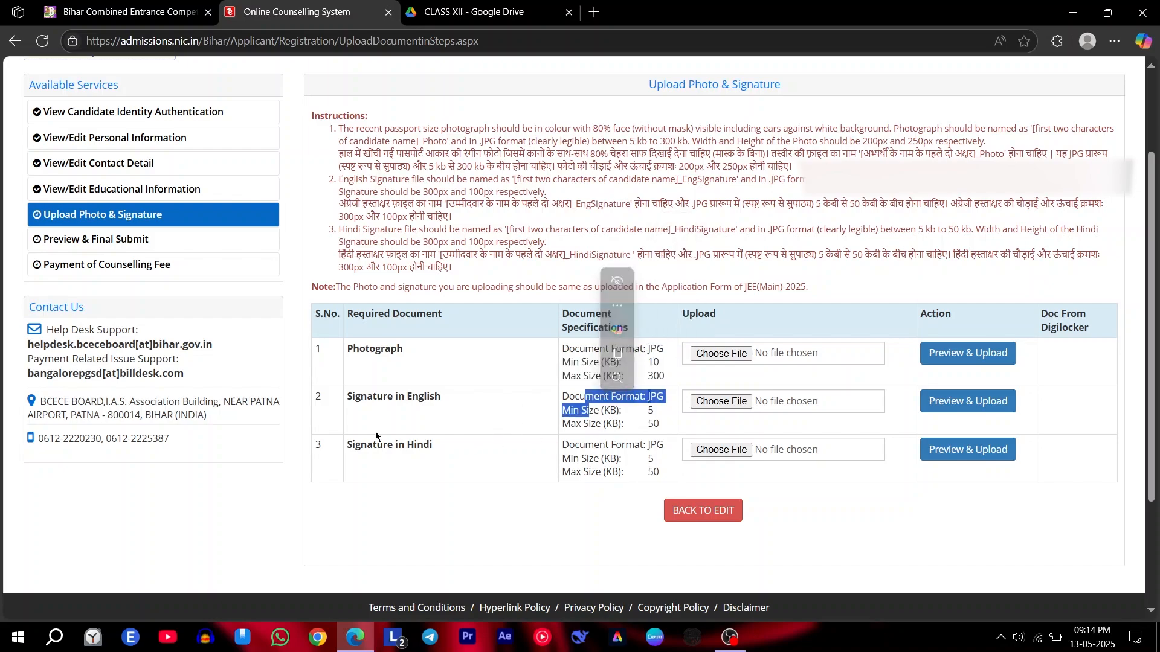
left_click(375, 434)
left_click_drag(665, 419, 653, 410)
left_click(644, 443)
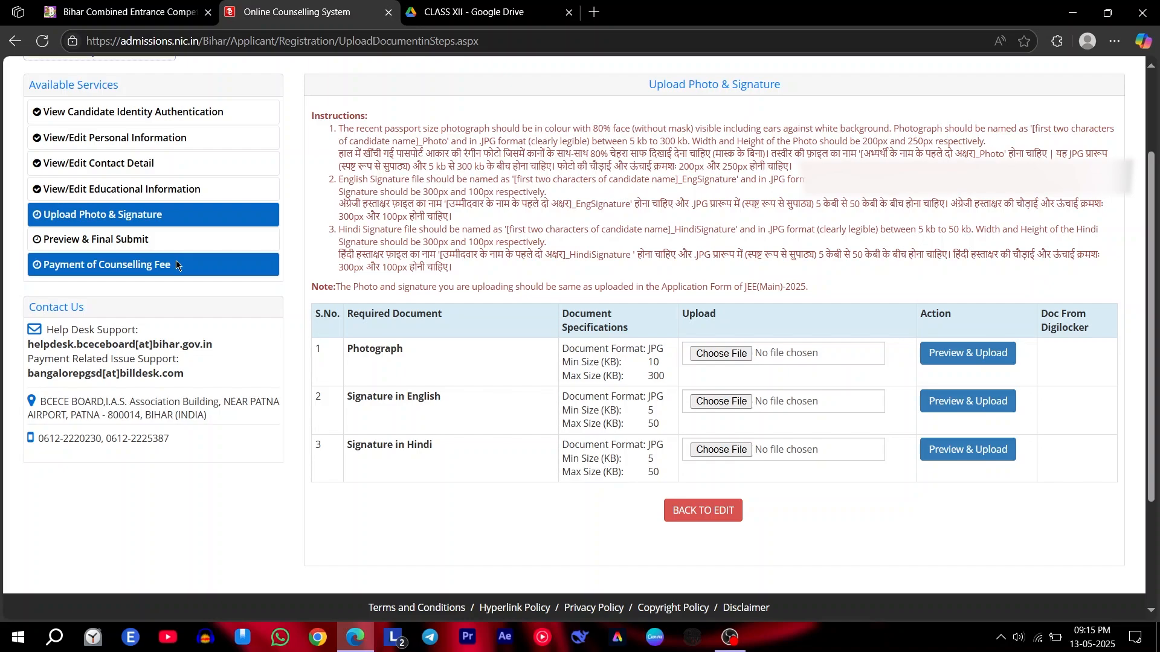
- Look over the remaining application stages in the available services, focusing on Payment of Counselling Fee
left_click_drag(177, 261, 46, 271)
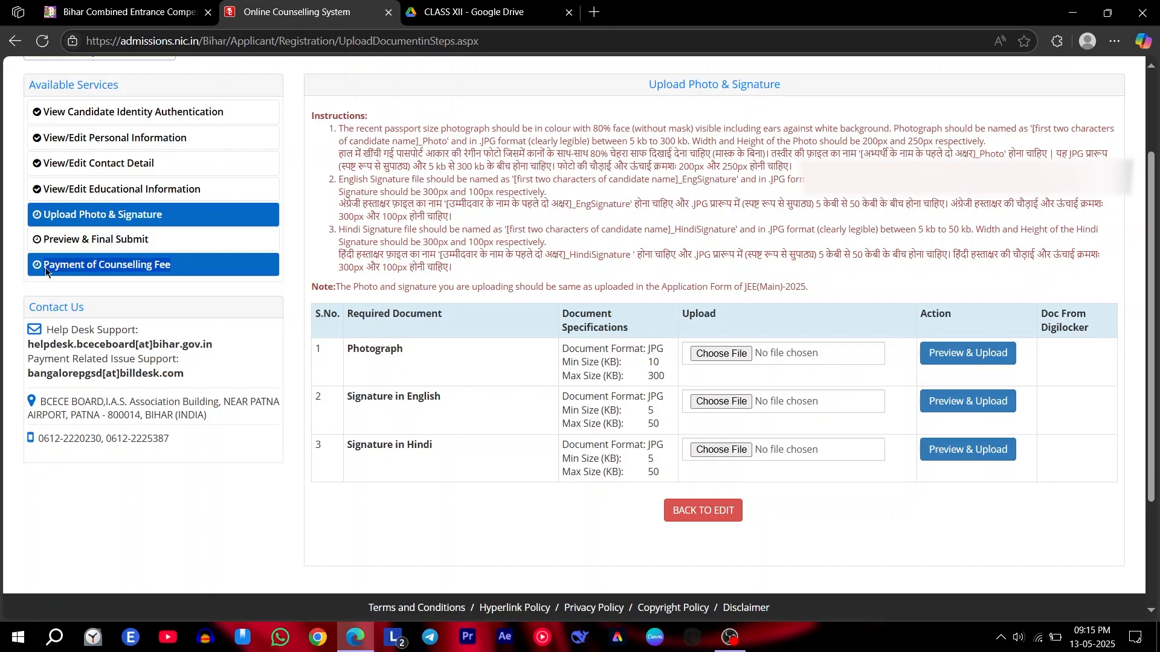
left_click(149, 308)
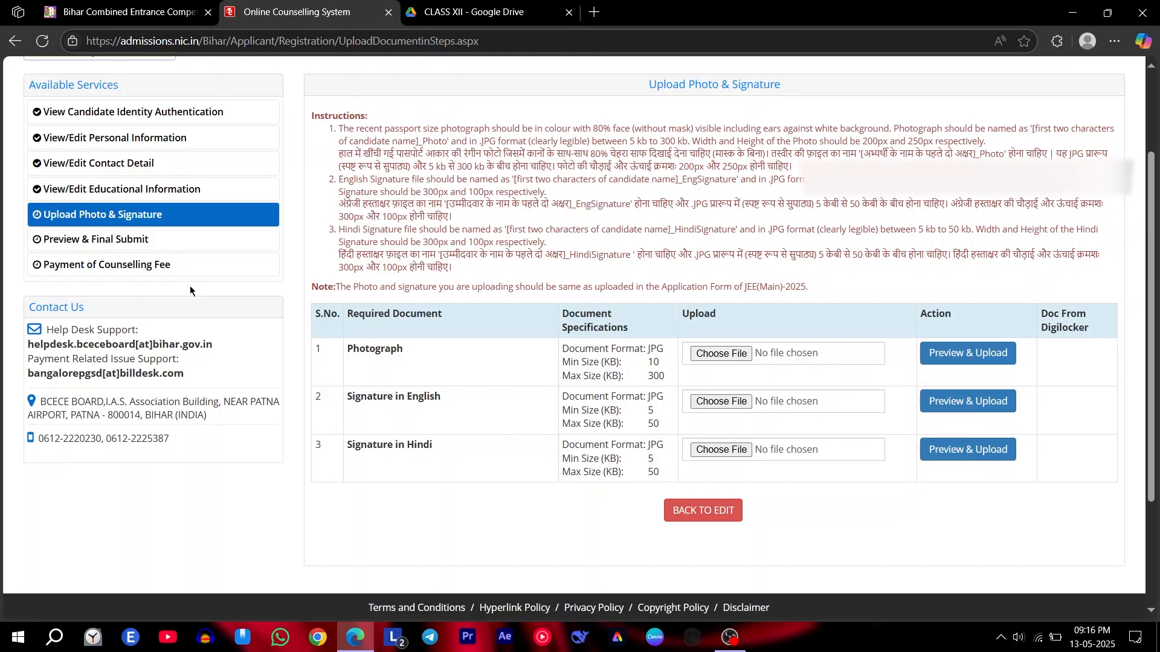
scroll(563, 404, "up", 2)
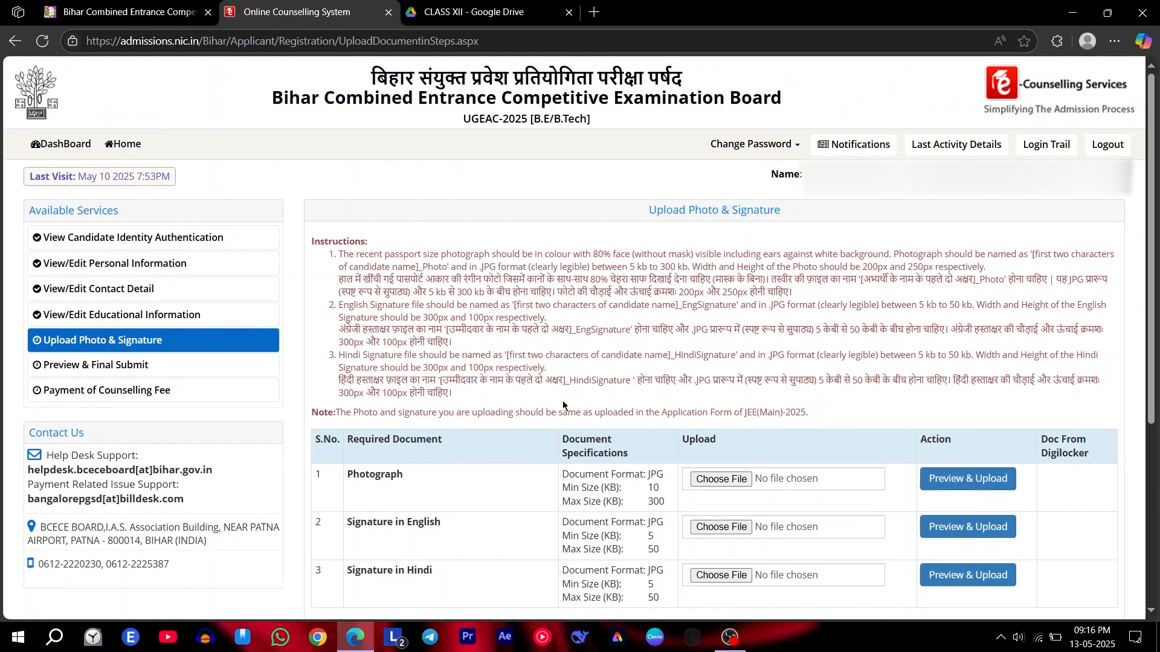